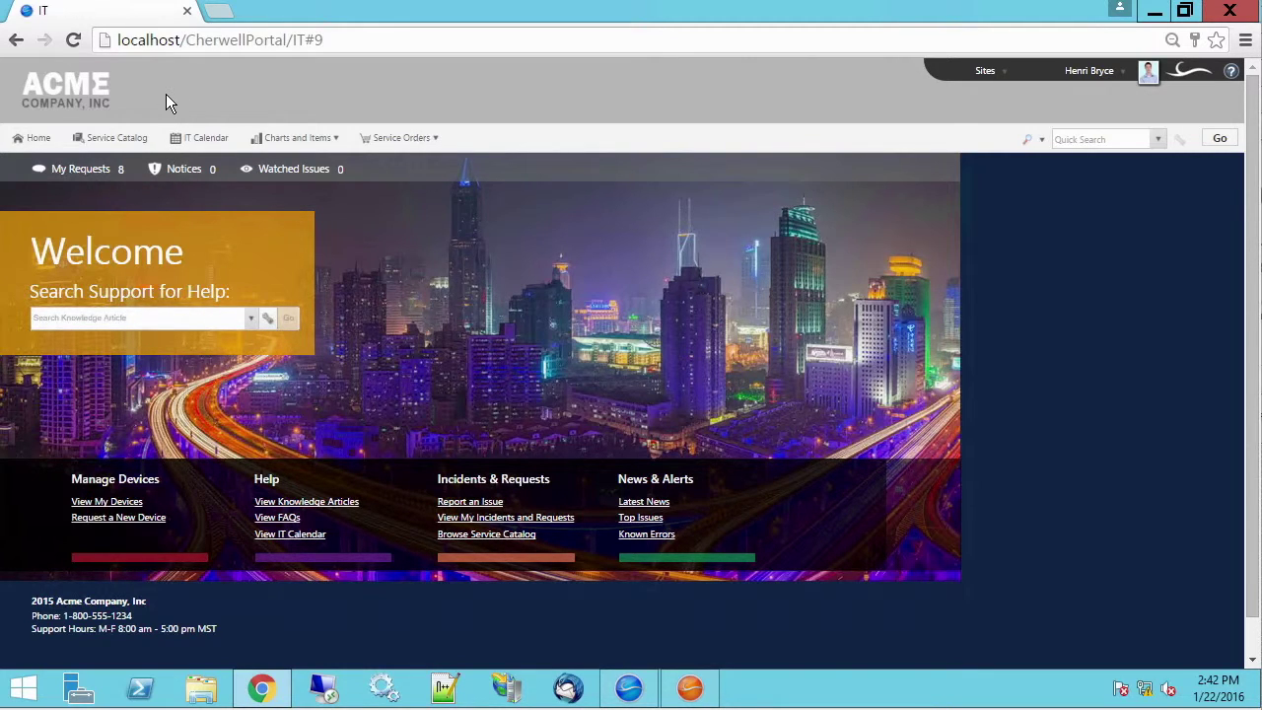
- Browse the Service Catalog and open the New Employee Setup request under Employee Support
{"action": "left_click", "coordinate": [121, 140]}
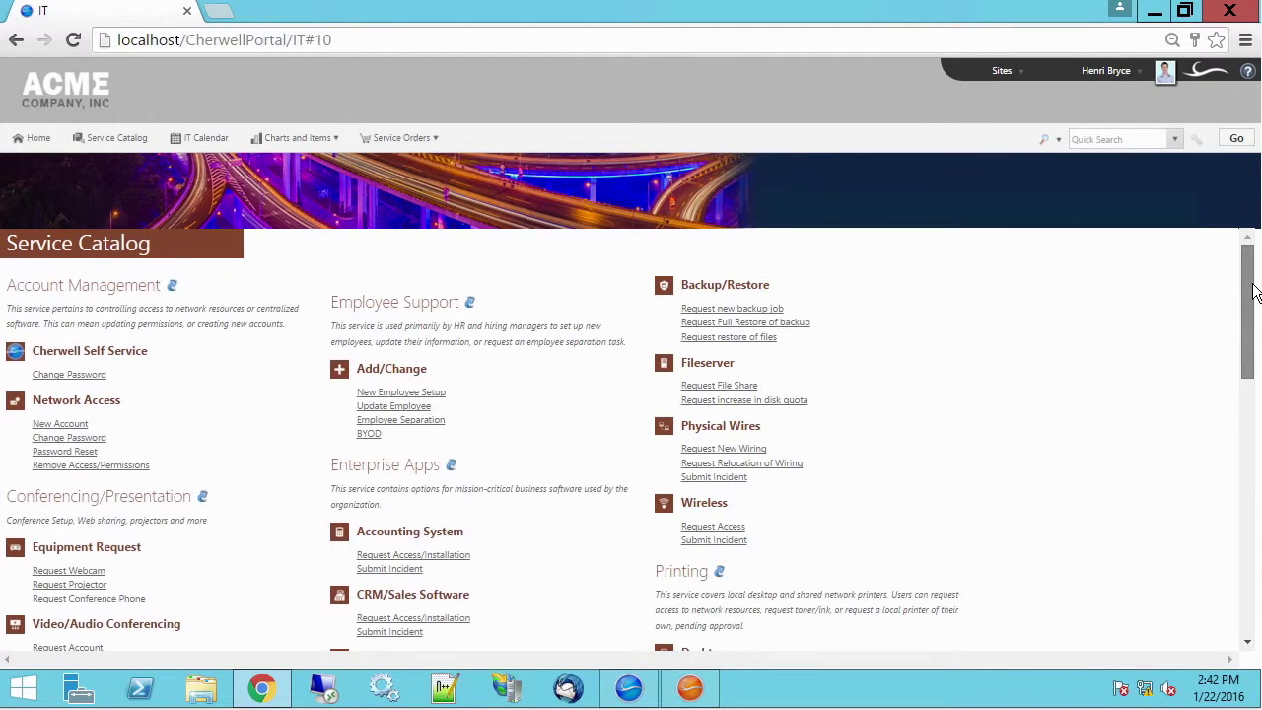
{"action": "left_click_drag", "start_coordinate": [1252, 287], "coordinate": [1254, 293]}
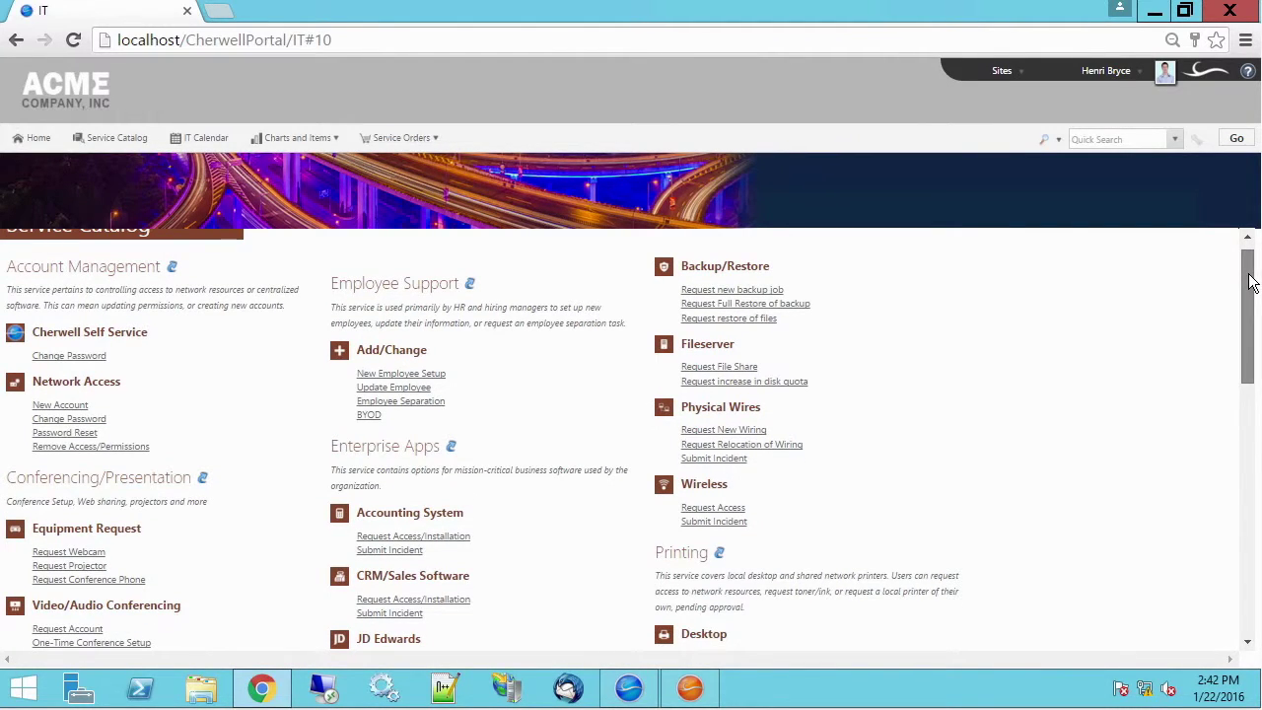
{"action": "left_click_drag", "start_coordinate": [1250, 283], "coordinate": [1249, 275]}
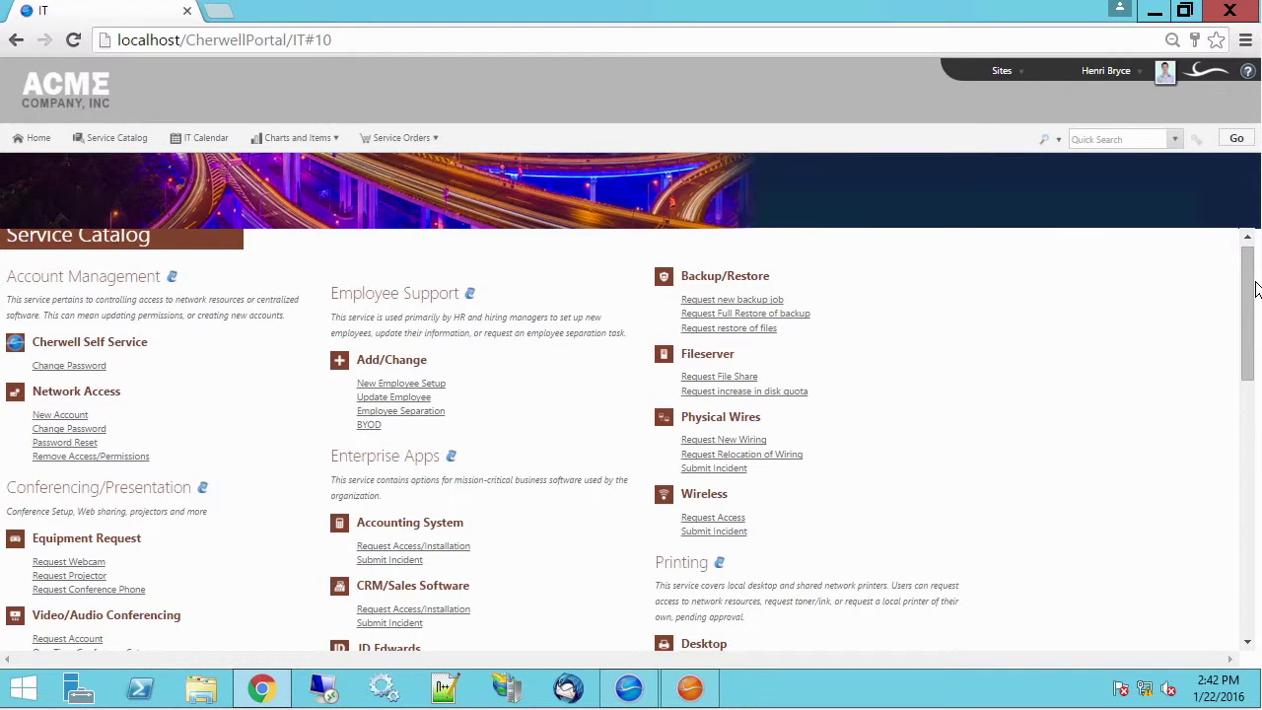
{"action": "left_click_drag", "start_coordinate": [1250, 275], "coordinate": [1250, 266]}
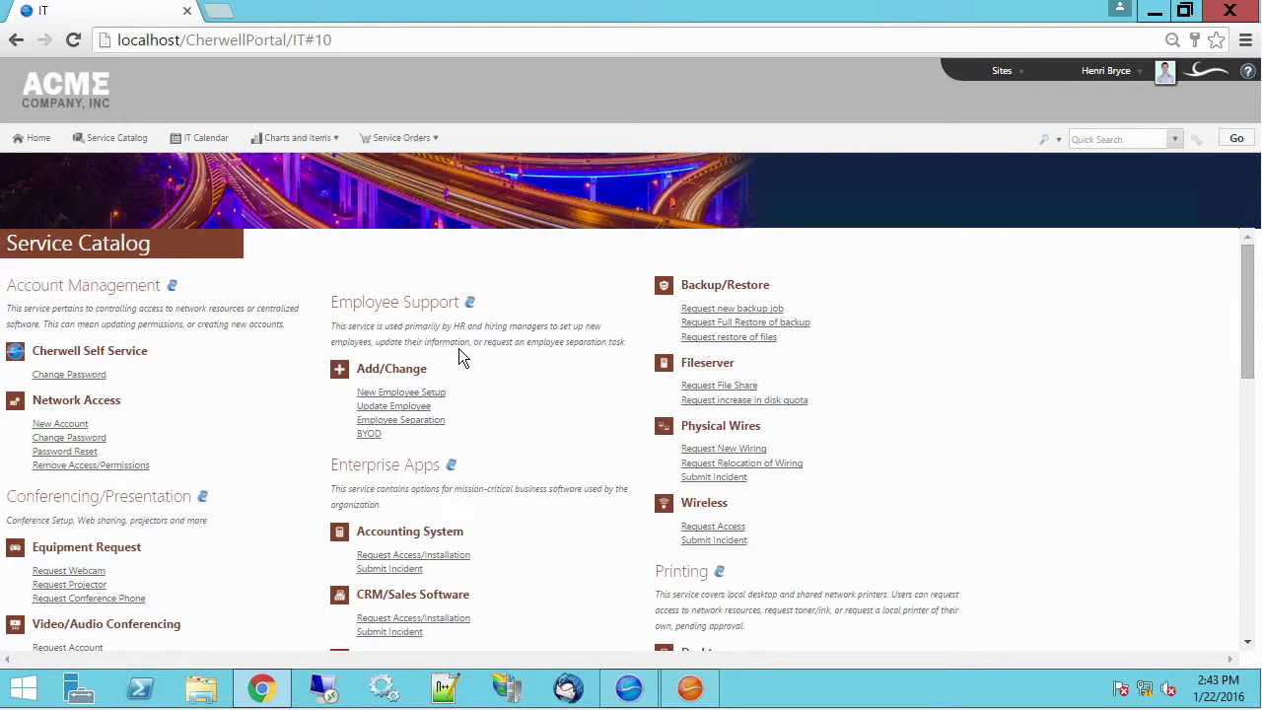
{"action": "left_click", "coordinate": [426, 395]}
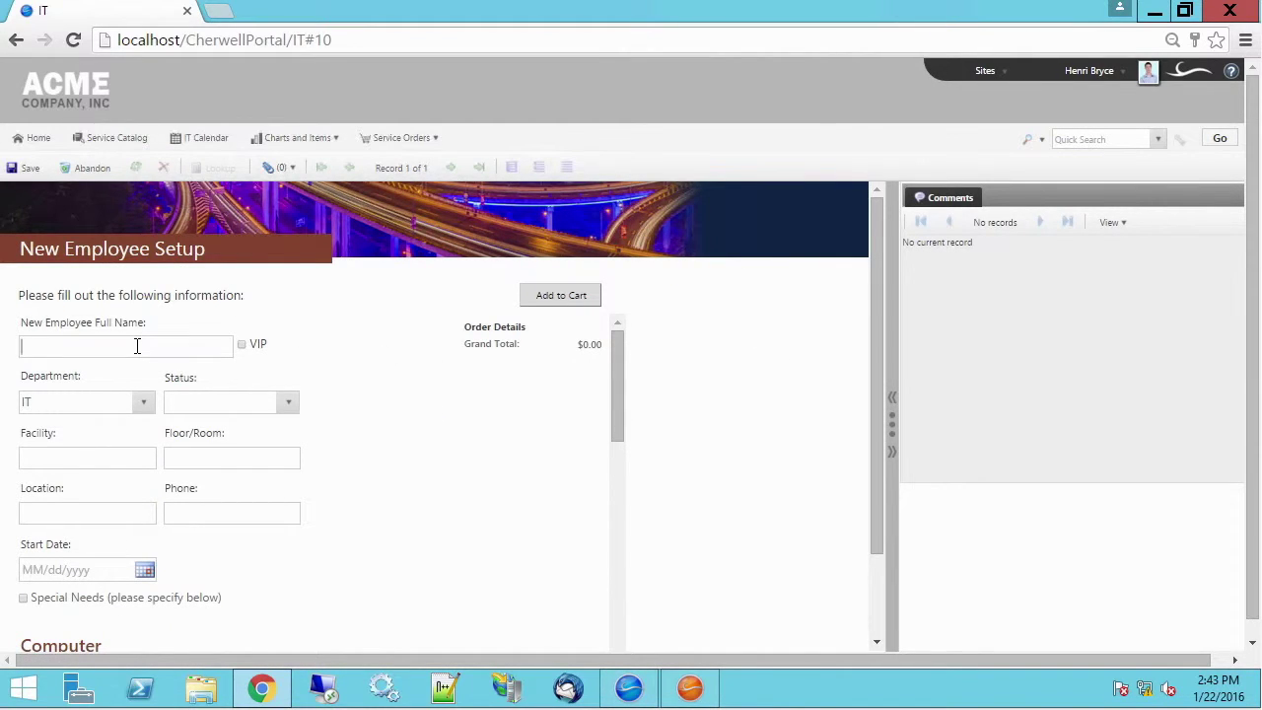
- Enter the new employee's full name, keep the IT department, and set the status to Full Time
{"action": "type", "text": "John Smith"}
{"action": "left_click", "coordinate": [146, 406]}
{"action": "left_click", "coordinate": [292, 408]}
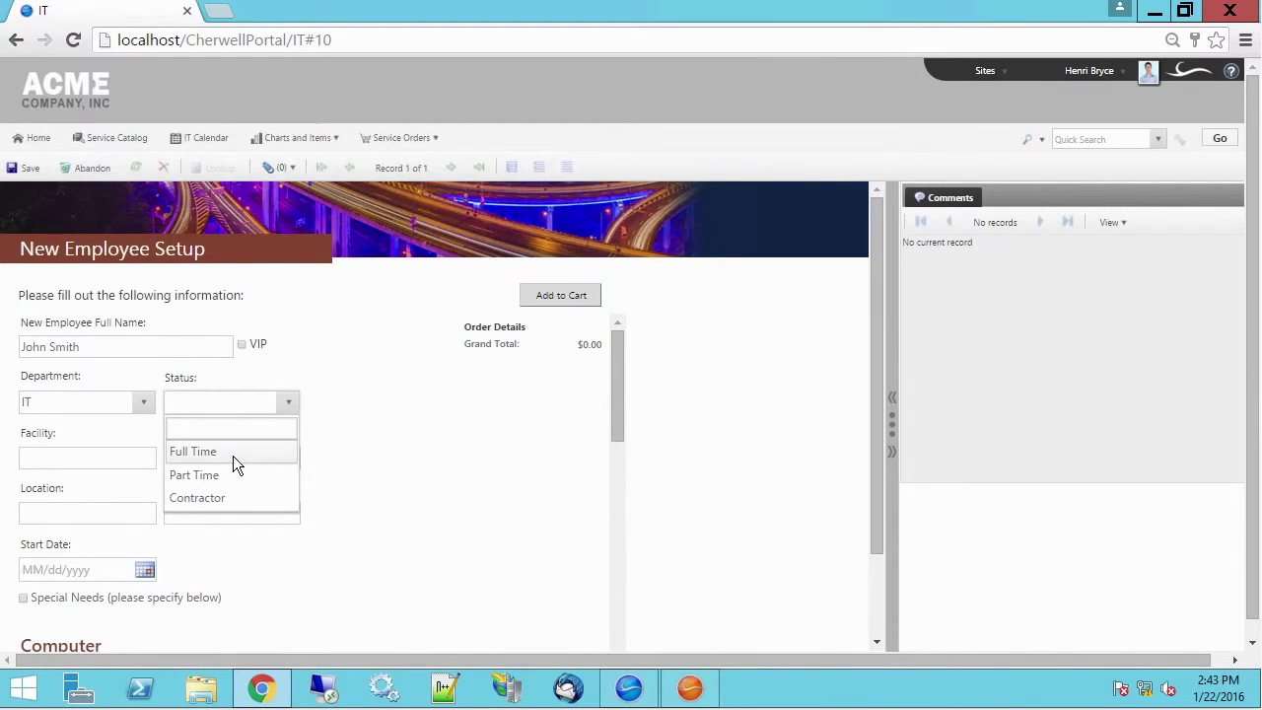
{"action": "left_click", "coordinate": [233, 453]}
{"action": "left_click", "coordinate": [124, 462]}
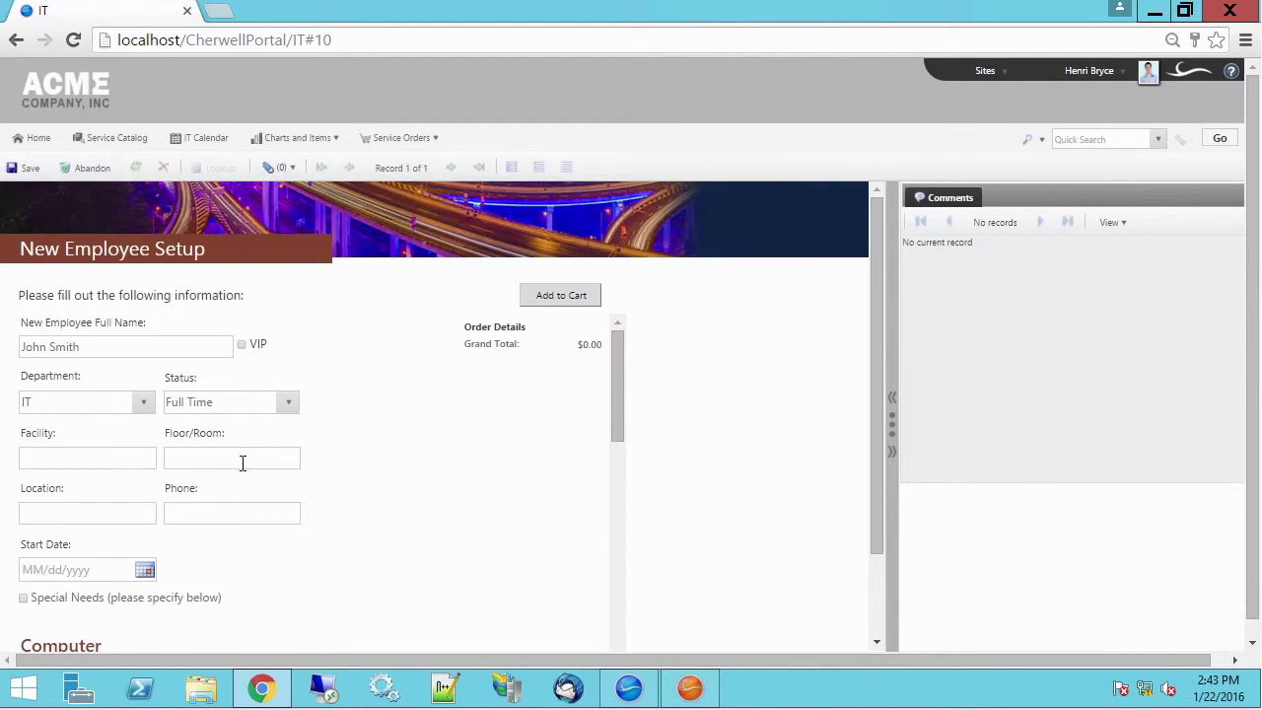
- Set the new employee's start date to 01/27/2016
{"action": "left_click_drag", "start_coordinate": [619, 395], "coordinate": [614, 428]}
{"action": "left_click", "coordinate": [145, 452]}
{"action": "left_click", "coordinate": [122, 598]}
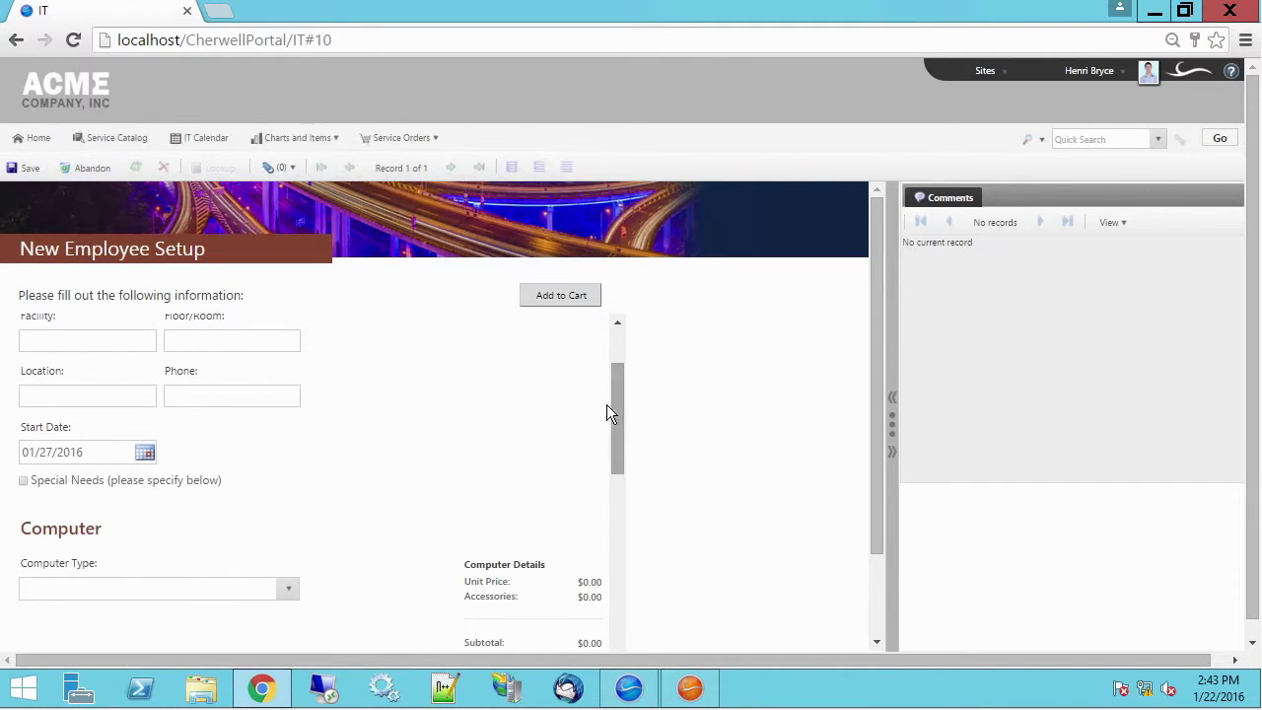
{"action": "left_click_drag", "start_coordinate": [614, 405], "coordinate": [614, 344]}
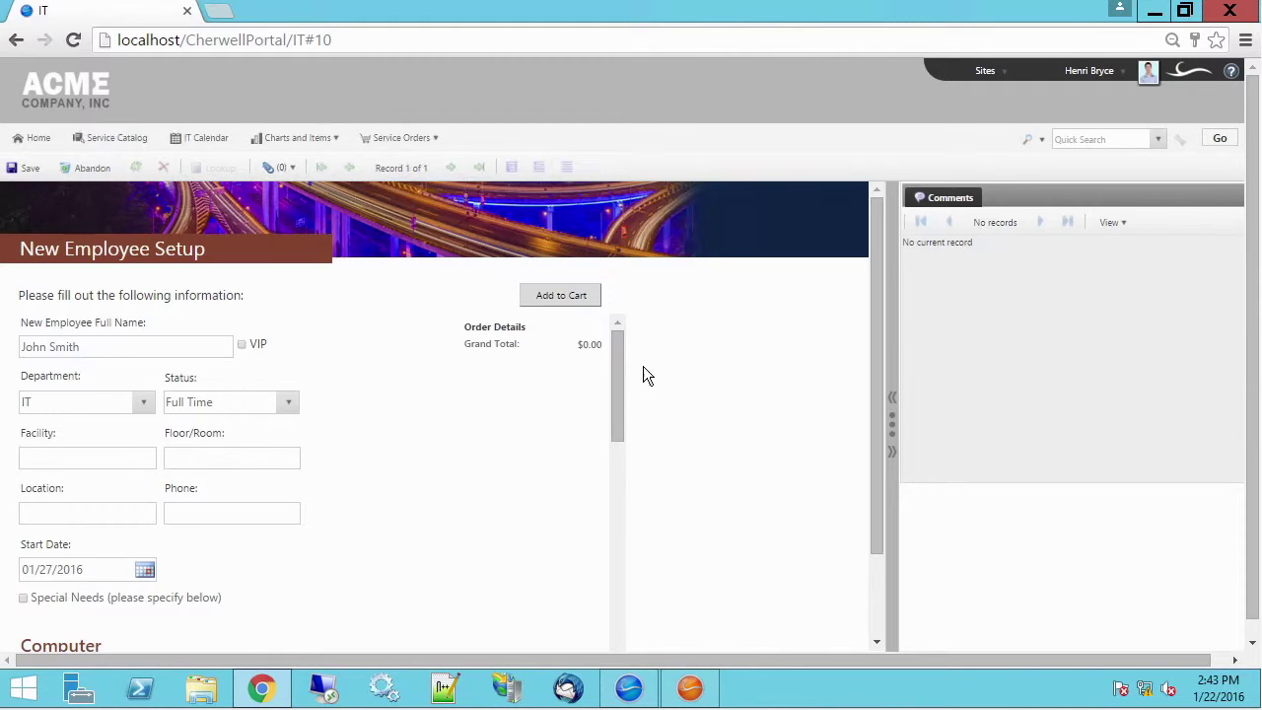
- Choose OptiPlex 9010 Desktop as the computer type and iPhone 5 32GB as the mobile device
{"action": "left_click_drag", "start_coordinate": [619, 375], "coordinate": [618, 455]}
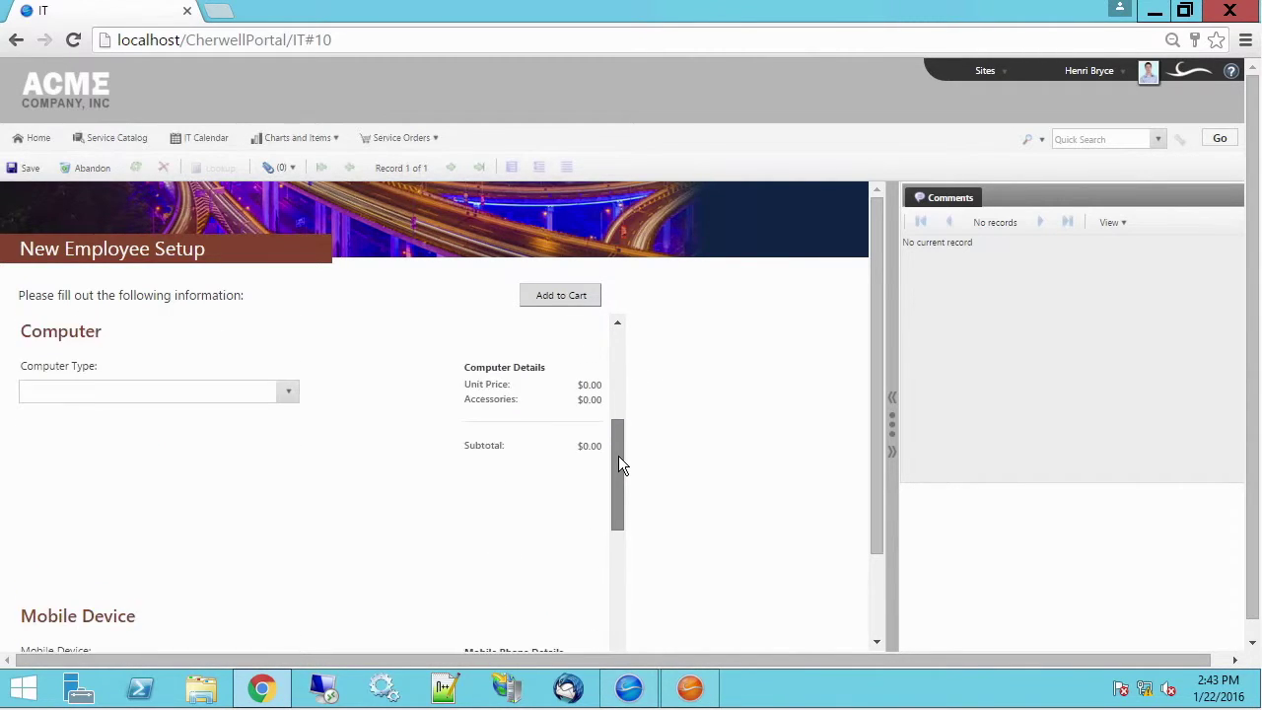
{"action": "left_click", "coordinate": [289, 393]}
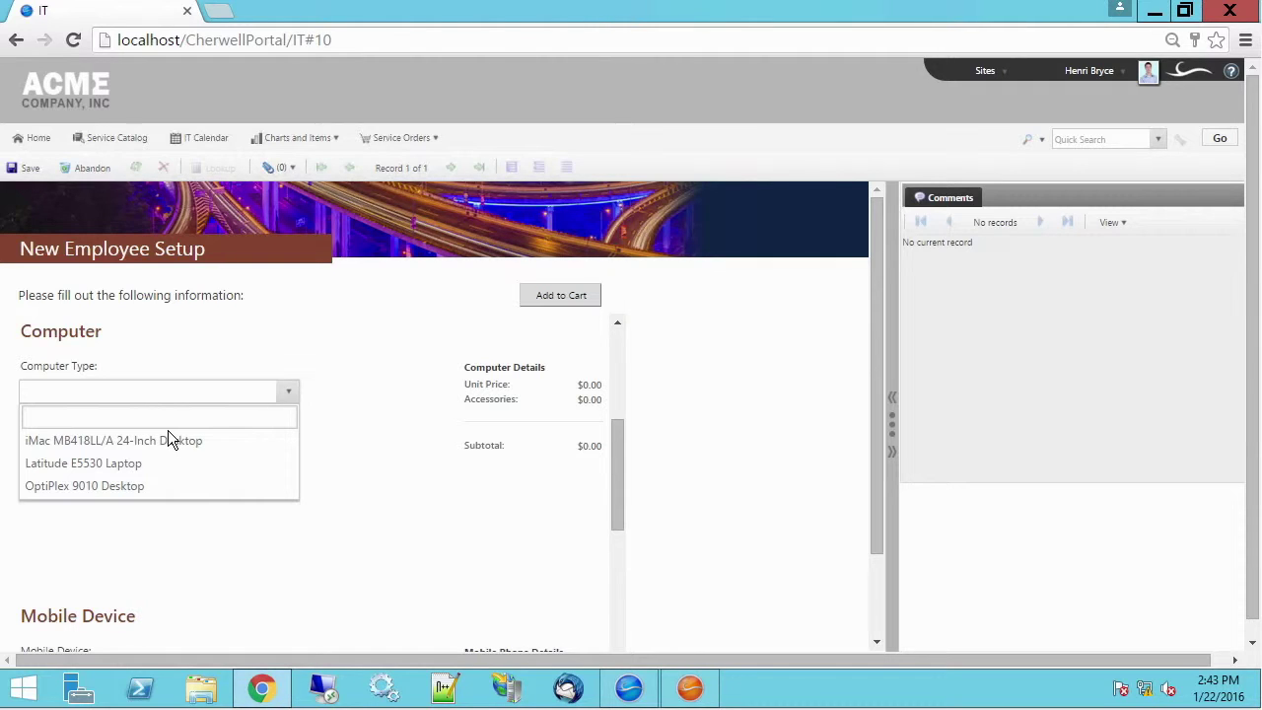
{"action": "left_click", "coordinate": [117, 489]}
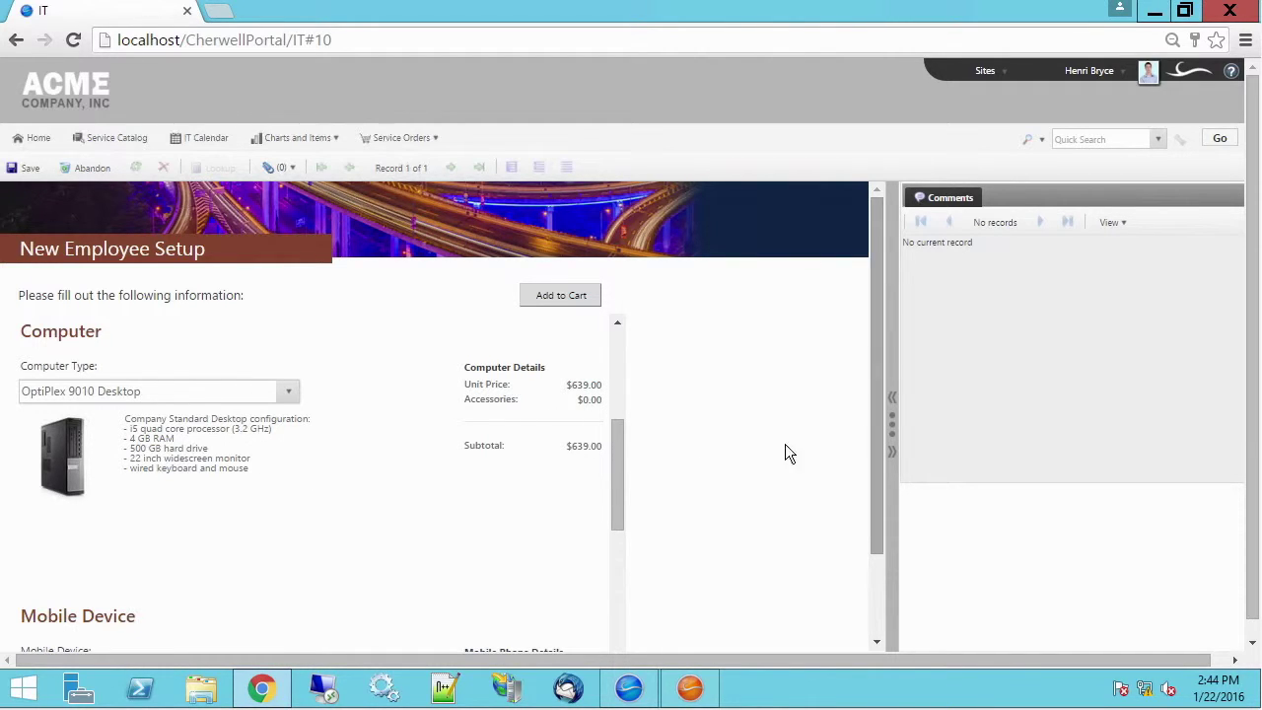
{"action": "left_click_drag", "start_coordinate": [615, 475], "coordinate": [613, 525]}
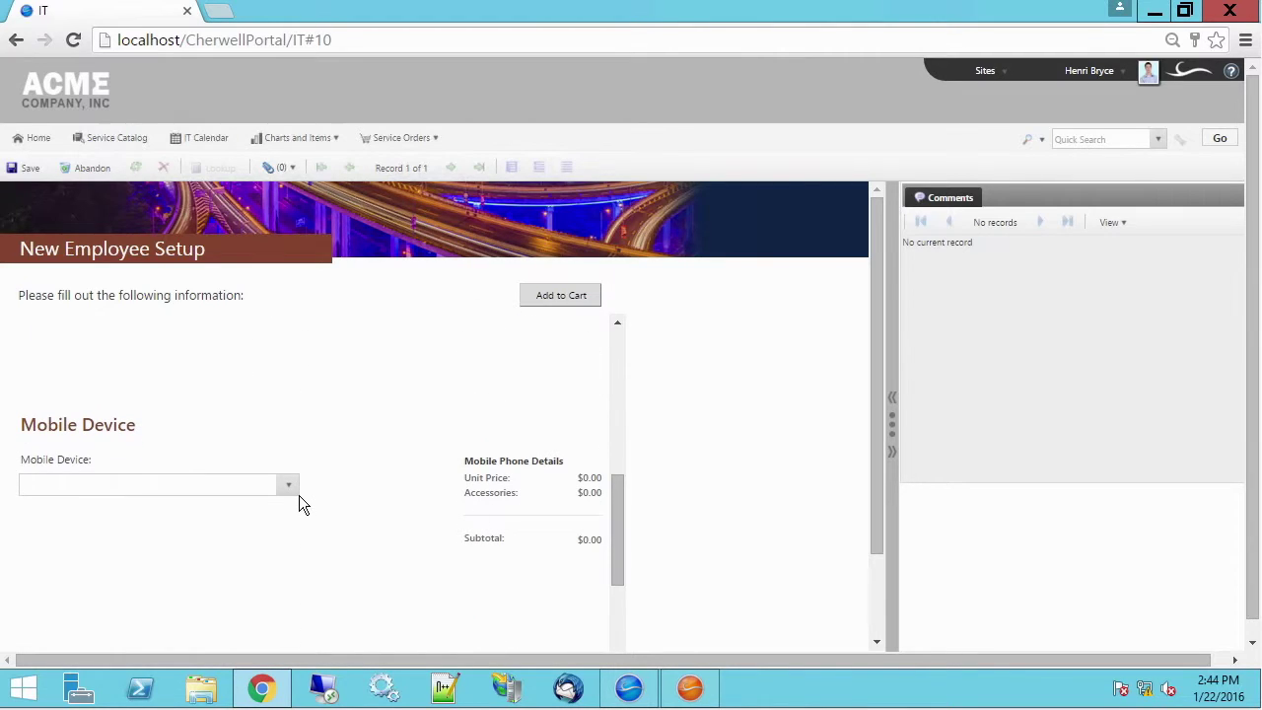
{"action": "left_click", "coordinate": [288, 489]}
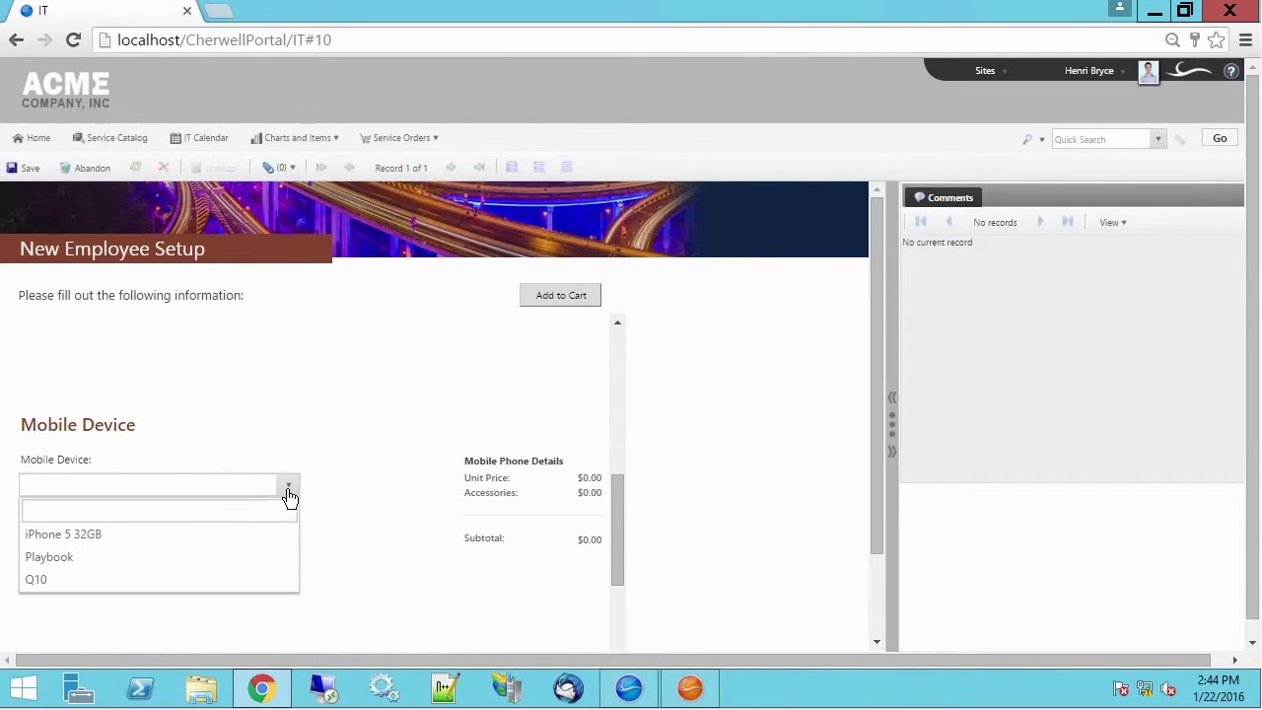
{"action": "left_click", "coordinate": [149, 536]}
- Choose the Developer Software Package as the new employee's software
{"action": "left_click_drag", "start_coordinate": [619, 510], "coordinate": [613, 581]}
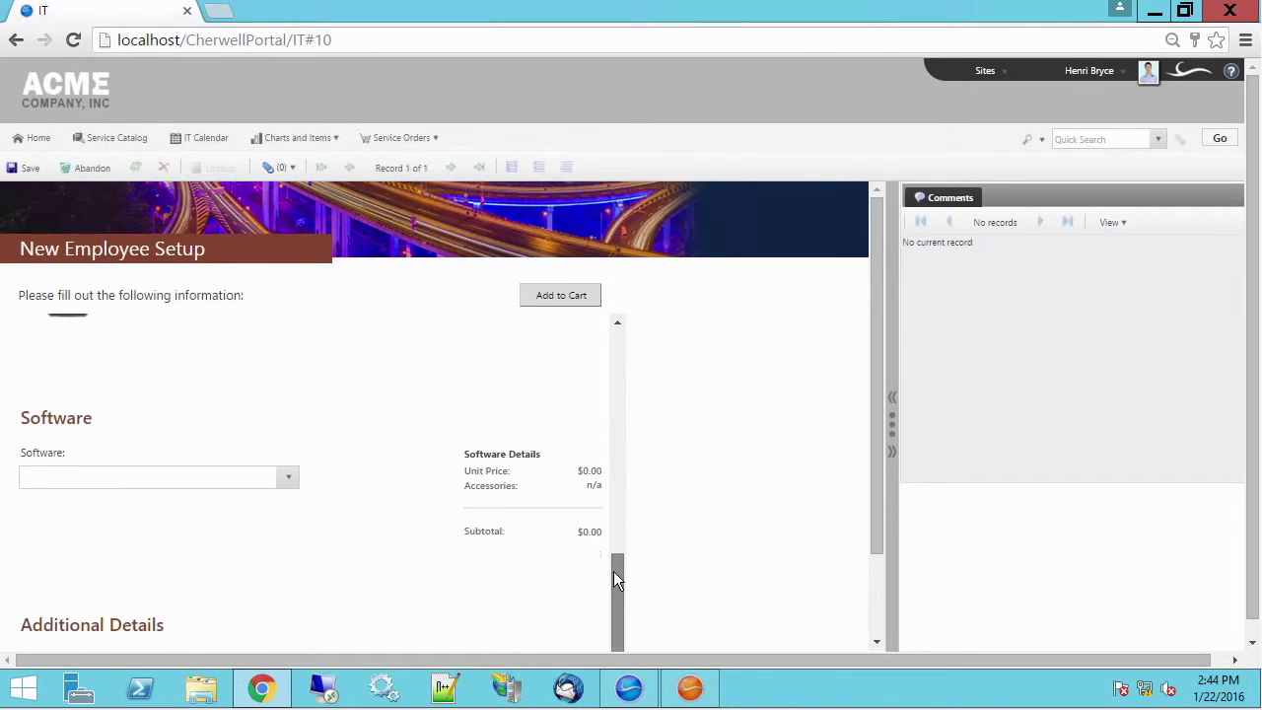
{"action": "left_click", "coordinate": [286, 479]}
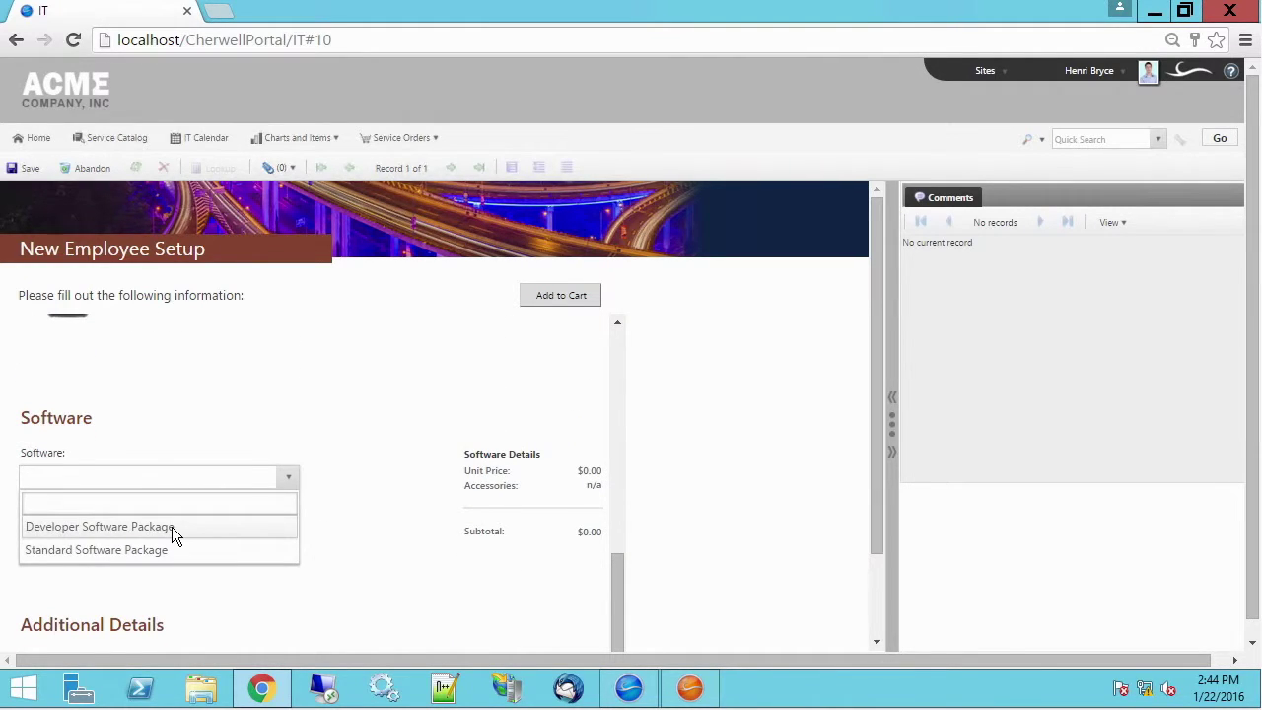
{"action": "left_click", "coordinate": [171, 526]}
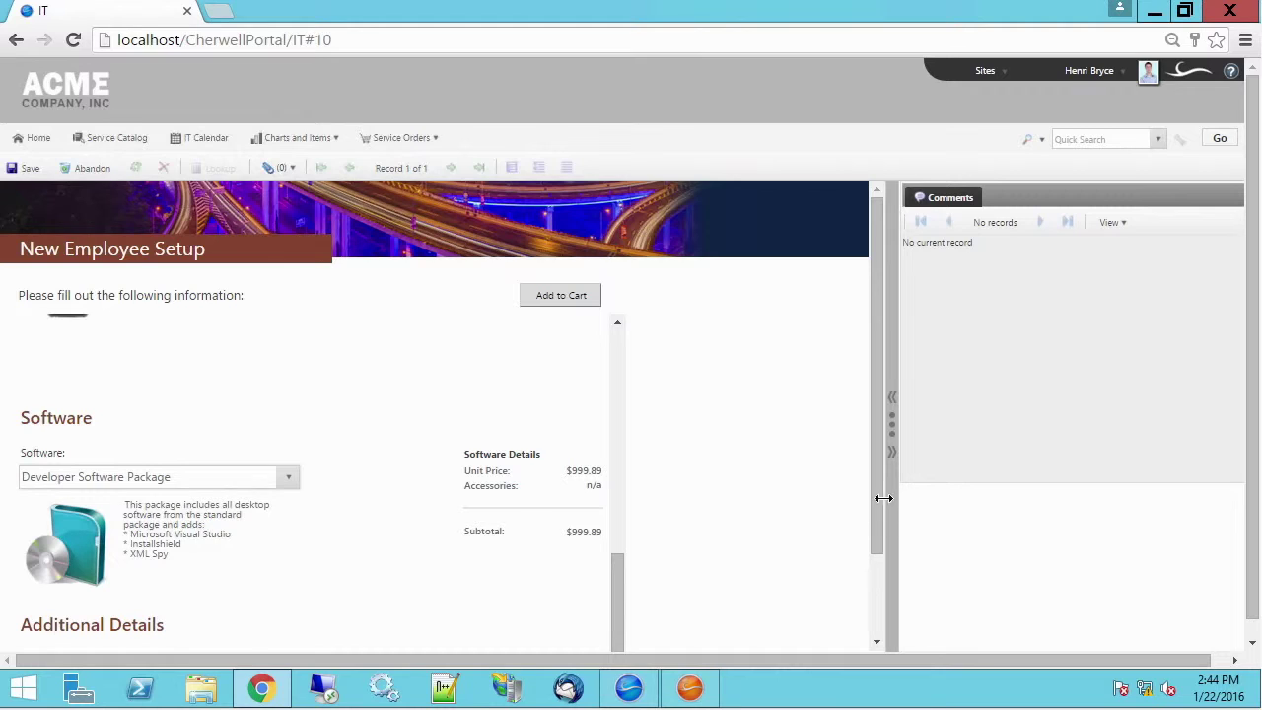
- In Additional Details, request work environment setup and network access, and enter Developers as the security group
{"action": "left_click_drag", "start_coordinate": [874, 522], "coordinate": [869, 582]}
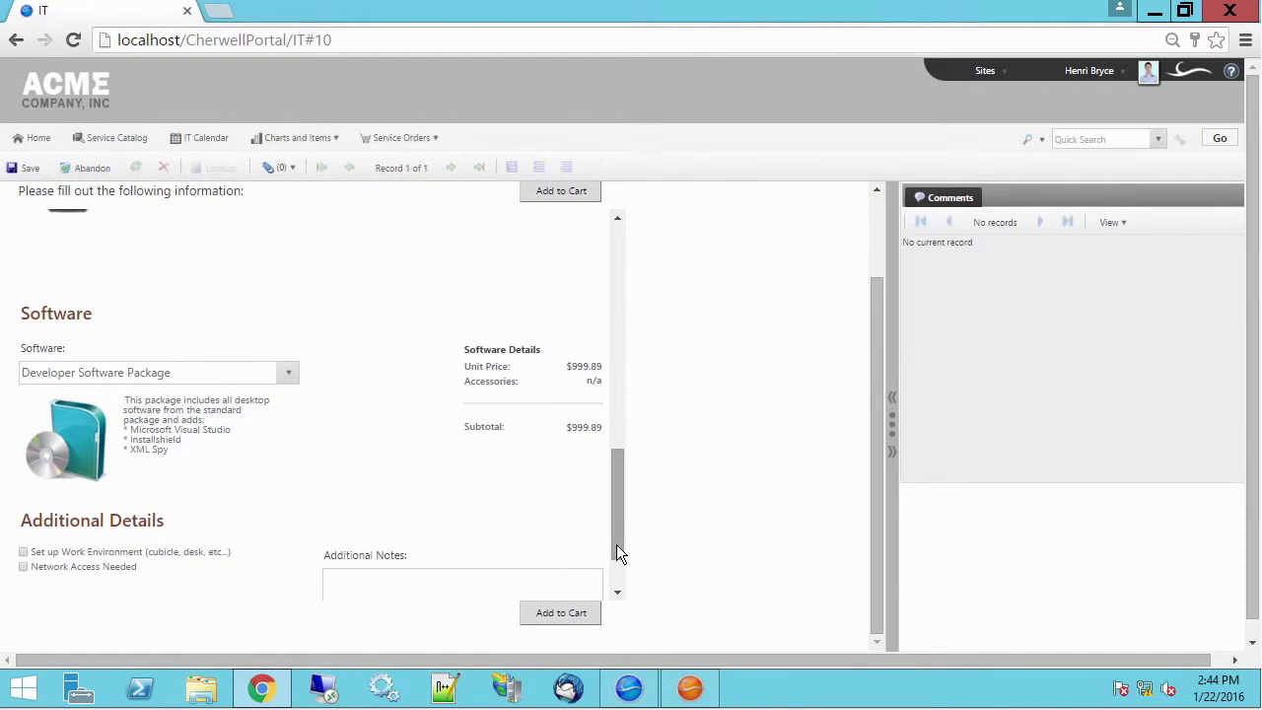
{"action": "left_click_drag", "start_coordinate": [616, 552], "coordinate": [614, 577]}
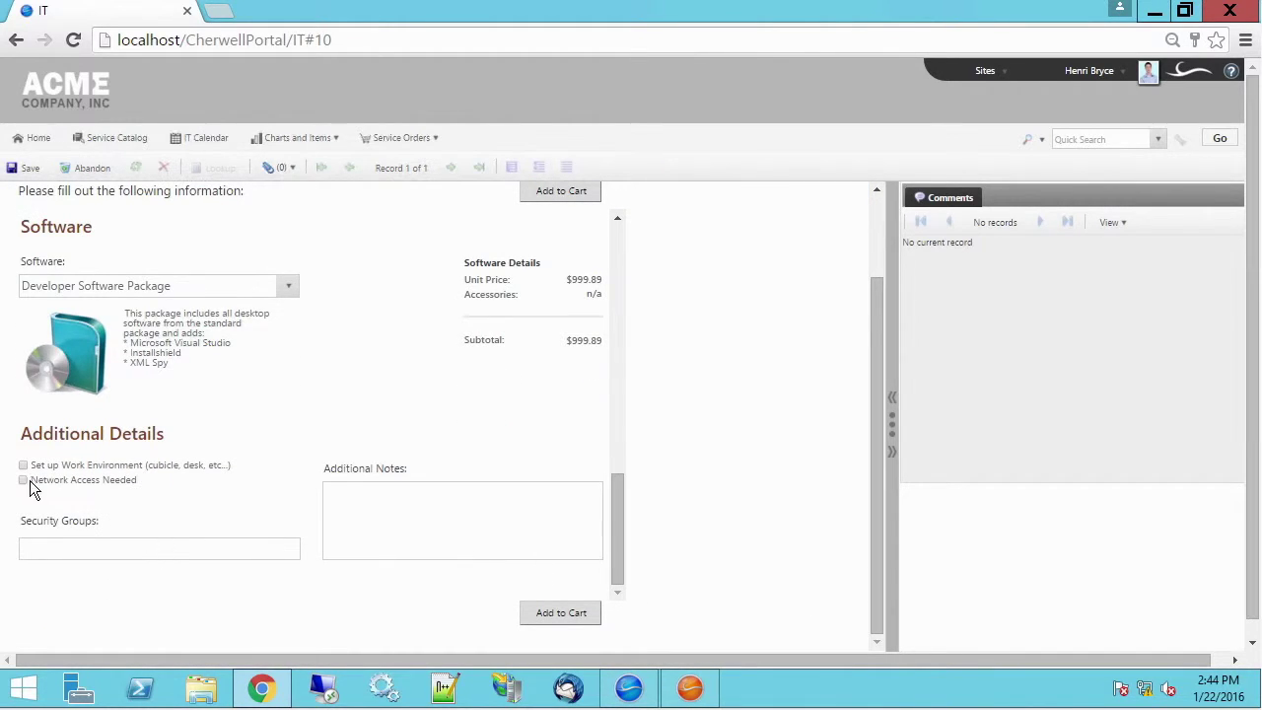
{"action": "left_click", "coordinate": [51, 544]}
{"action": "left_click", "coordinate": [23, 465]}
{"action": "left_click", "coordinate": [23, 480]}
{"action": "left_click", "coordinate": [60, 546]}
{"action": "type", "text": "Developers"}
- Add the new employee request to the cart, submit the order, and dismiss the order confirmation
{"action": "left_click", "coordinate": [559, 614]}
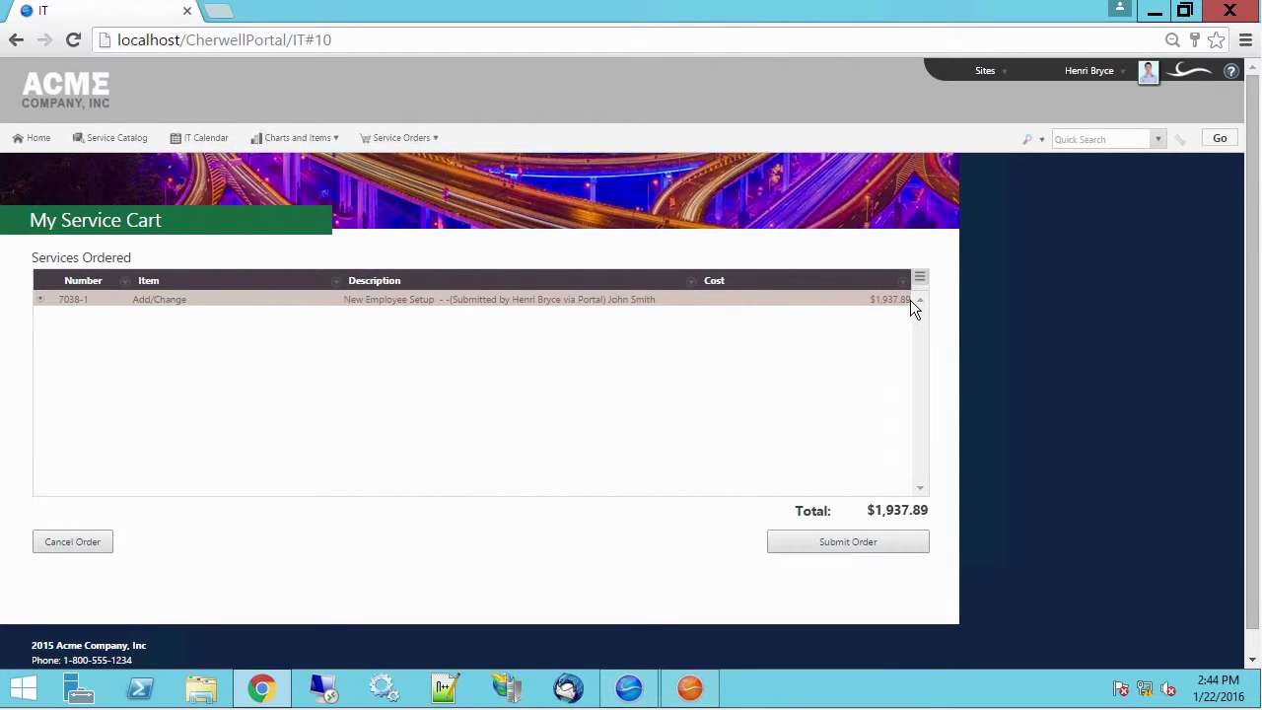
{"action": "left_click", "coordinate": [837, 544]}
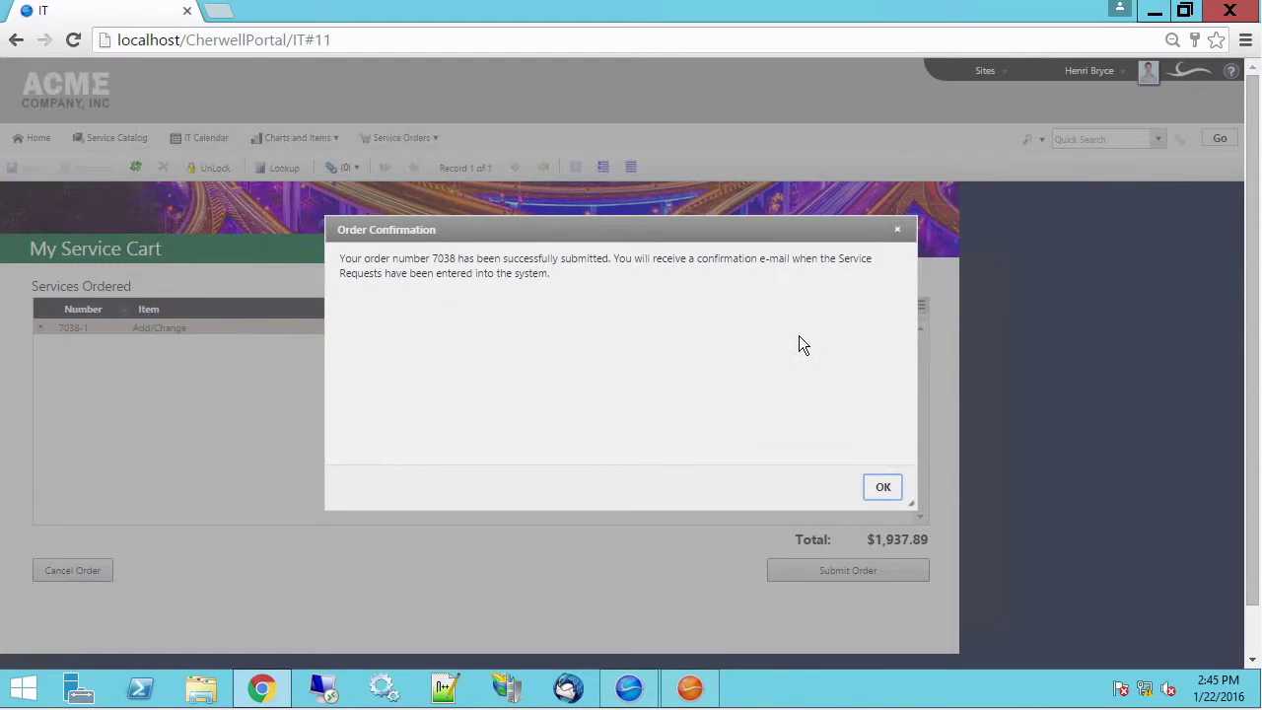
{"action": "left_click", "coordinate": [883, 488]}
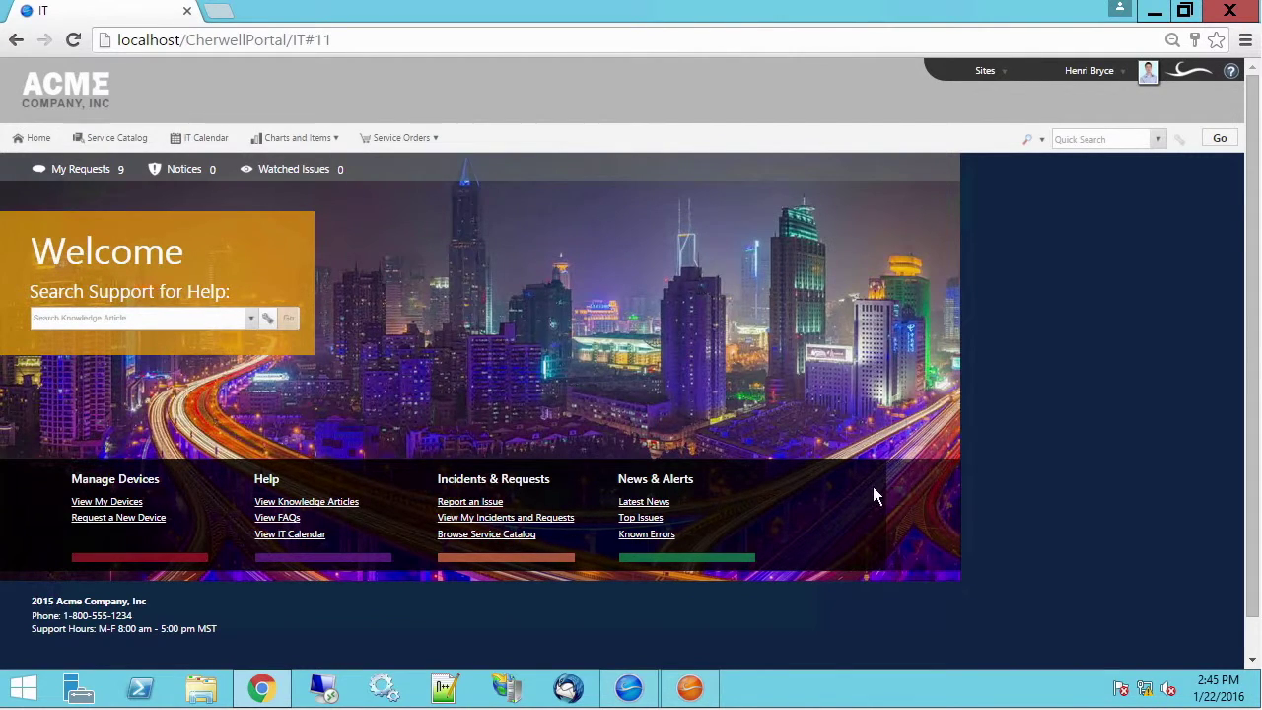
- Open the first New Employee Setup entry in My Requests and widen its comments pane
{"action": "left_click", "coordinate": [120, 177]}
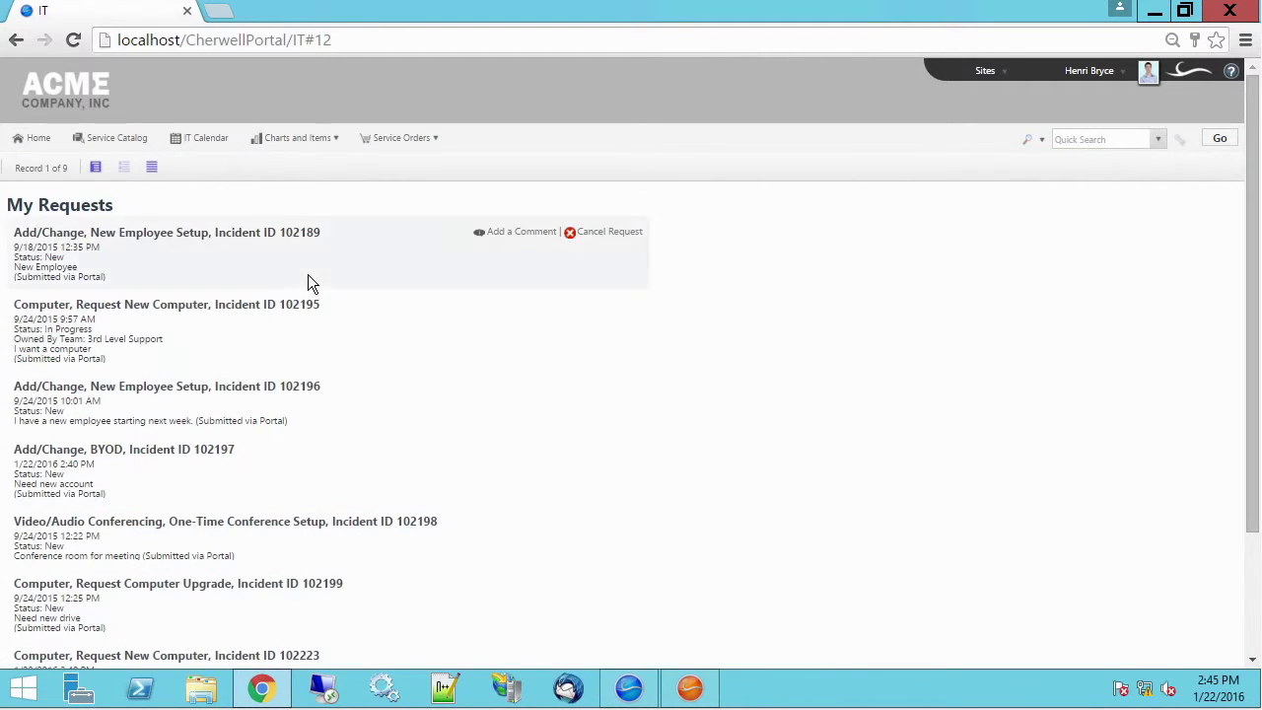
{"action": "left_click", "coordinate": [155, 244]}
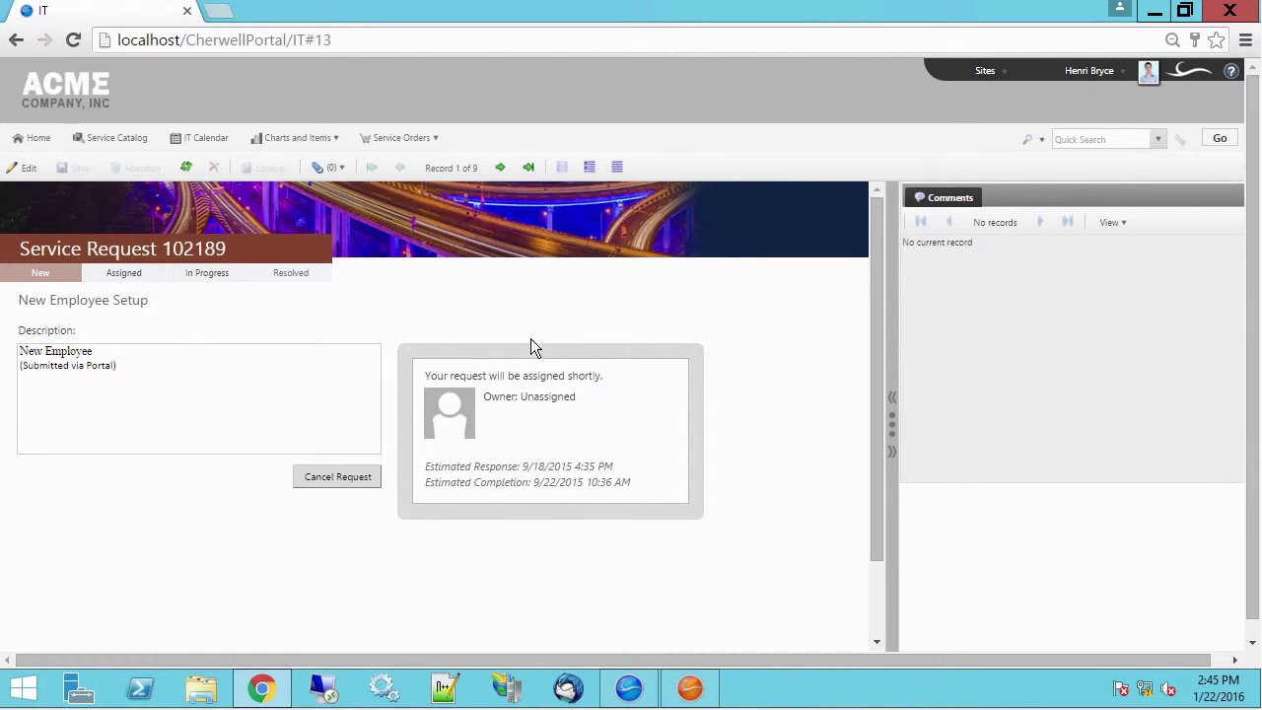
{"action": "mouse_move", "coordinate": [896, 417]}
{"action": "left_mouse_down"}
{"action": "mouse_move", "coordinate": [804, 410]}
{"action": "mouse_move", "coordinate": [890, 414]}
{"action": "left_mouse_up"}
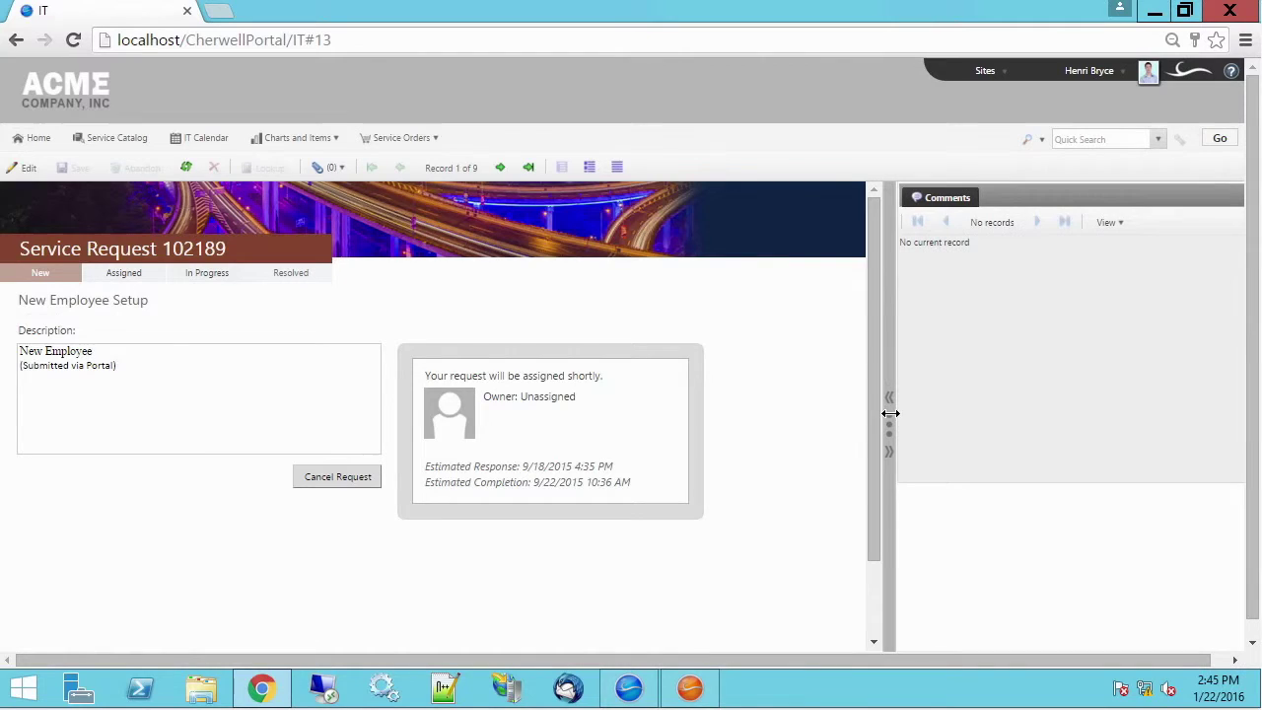
{"action": "left_click_drag", "start_coordinate": [787, 400], "coordinate": [784, 400]}
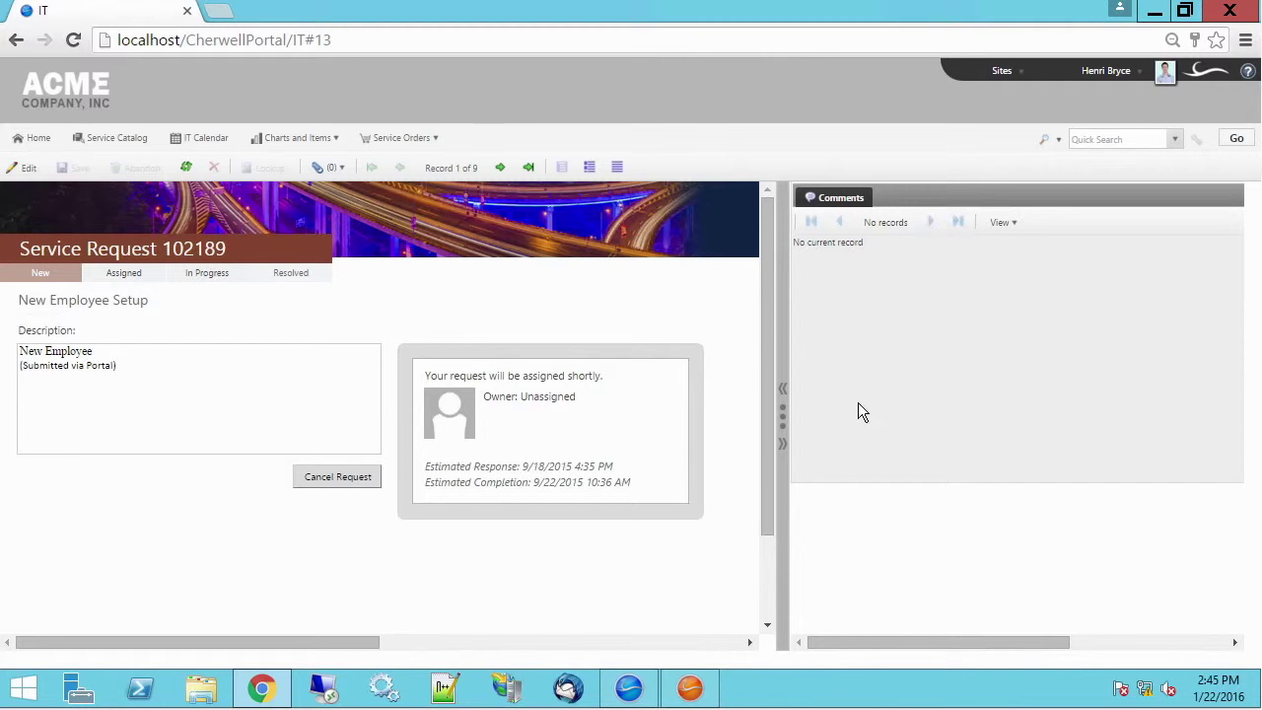
- Switch to the Cherwell Service Management client, return to the home dashboard, and search for all Service Catalog Templates
{"action": "mouse_move", "coordinate": [693, 694]}
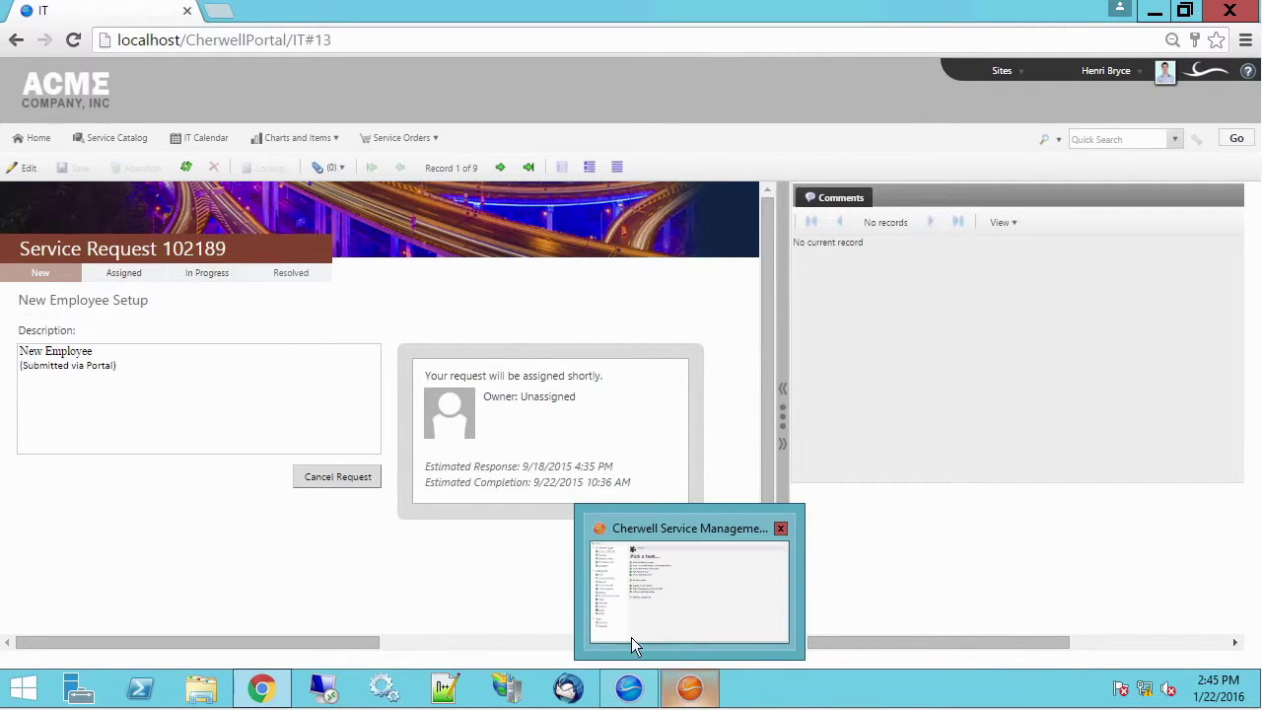
{"action": "left_click", "coordinate": [631, 690]}
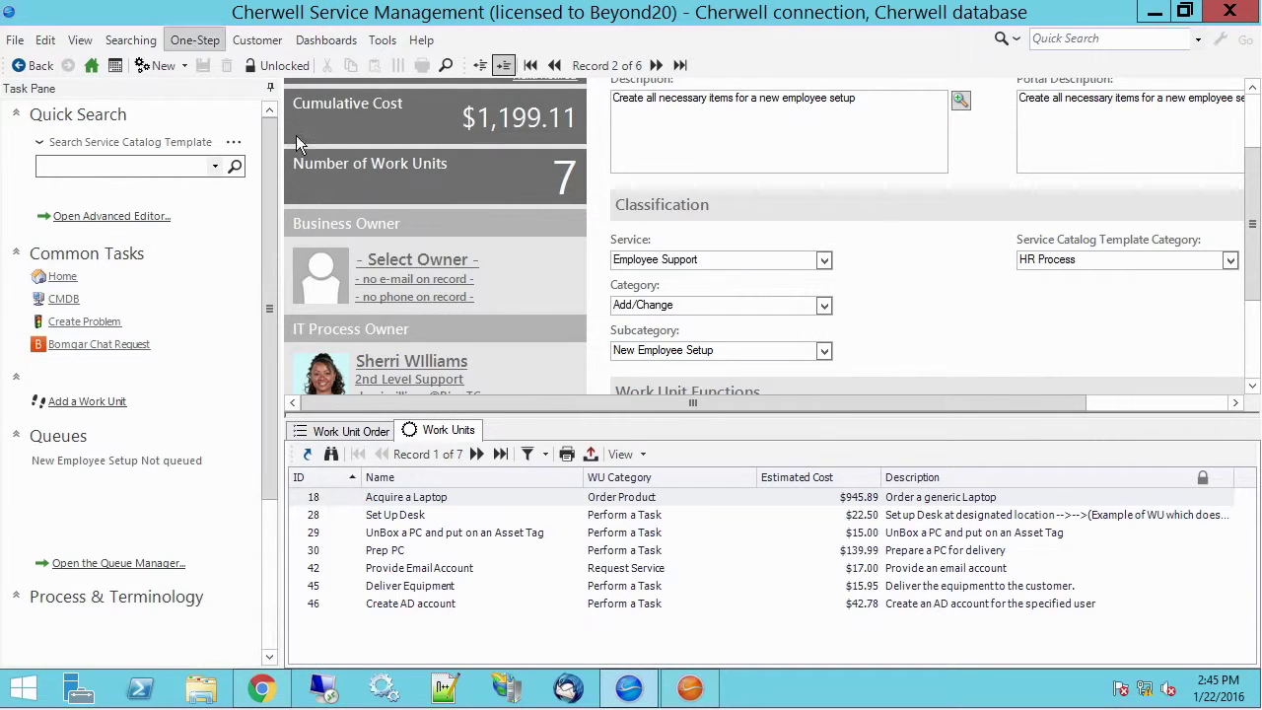
{"action": "left_click", "coordinate": [86, 67]}
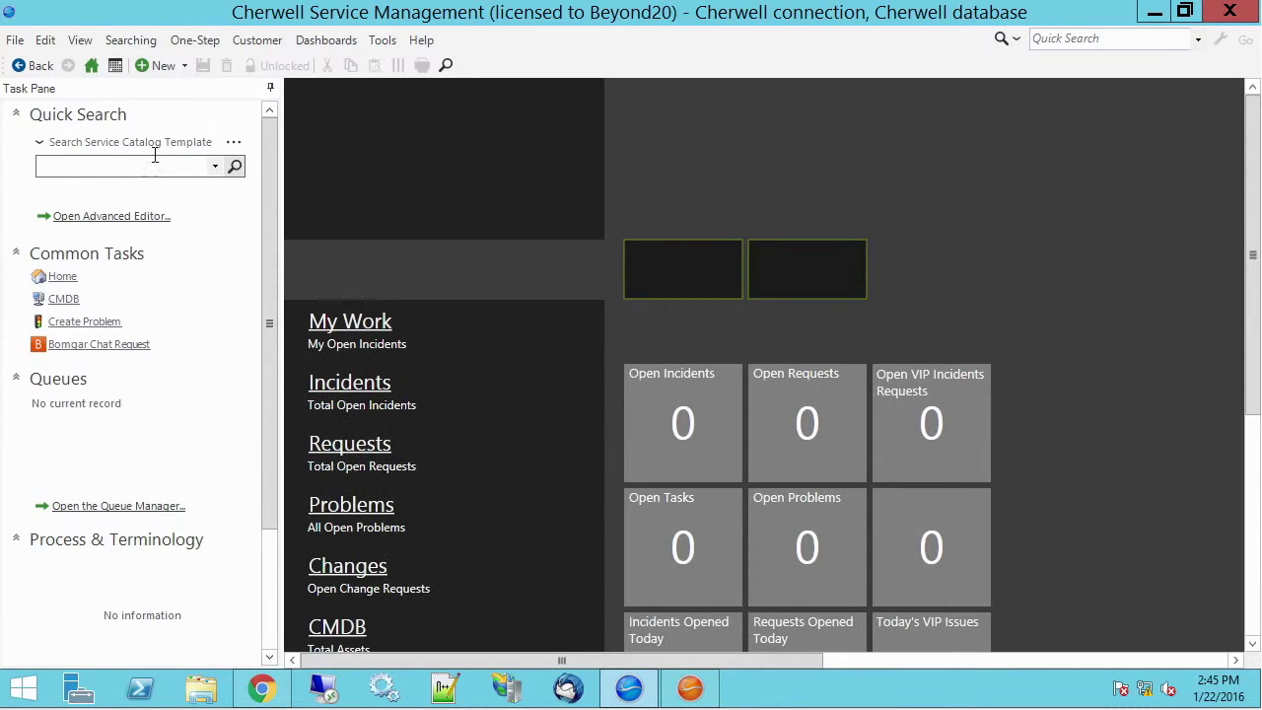
{"action": "left_click", "coordinate": [68, 141]}
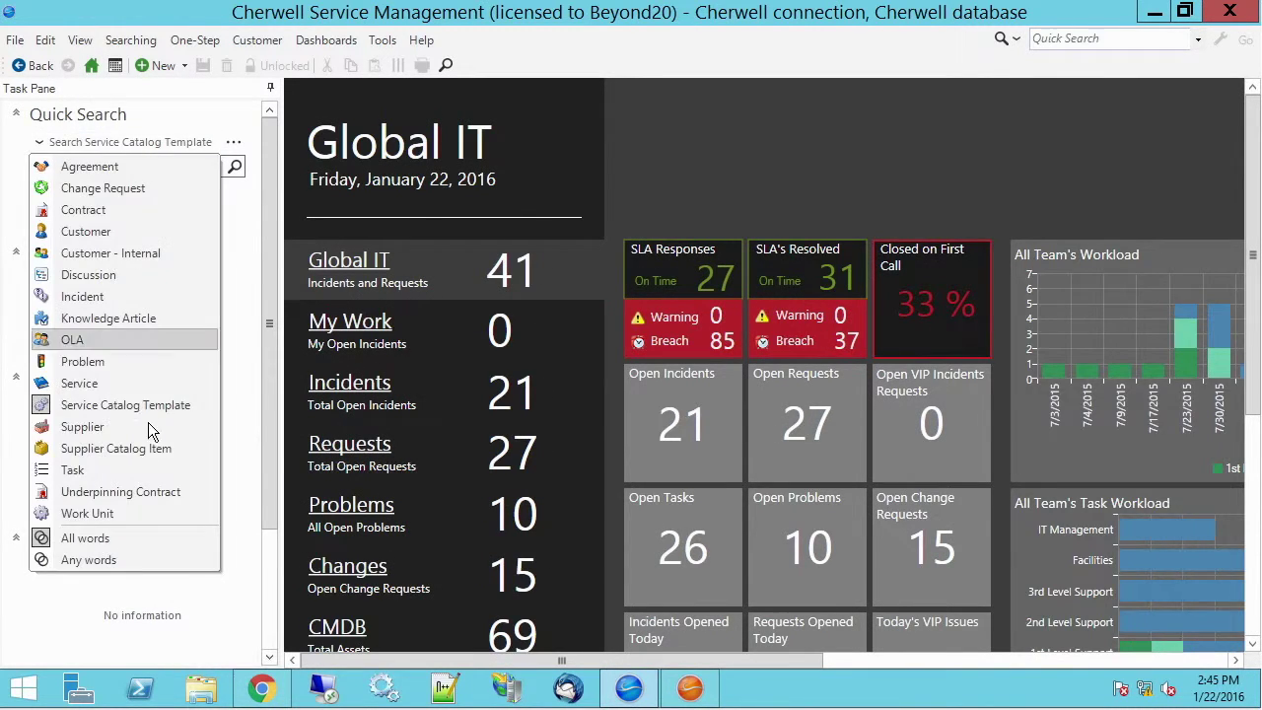
{"action": "left_click", "coordinate": [186, 403]}
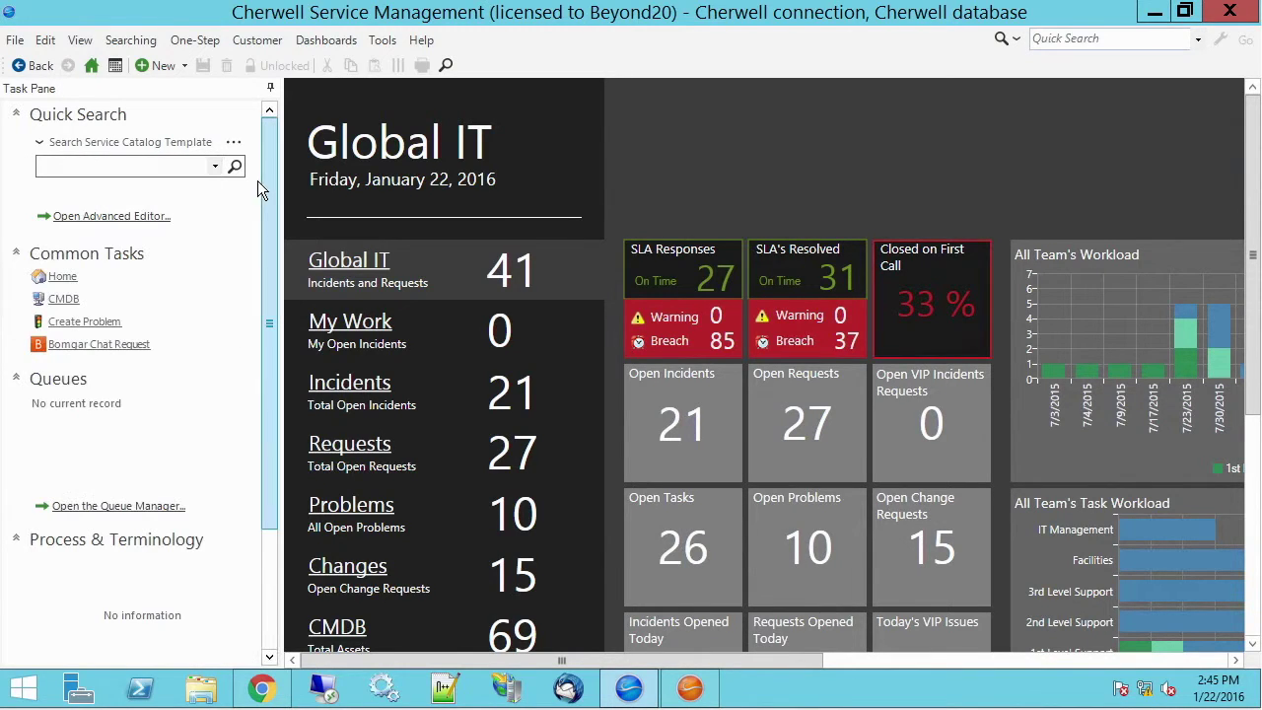
{"action": "left_click", "coordinate": [235, 168]}
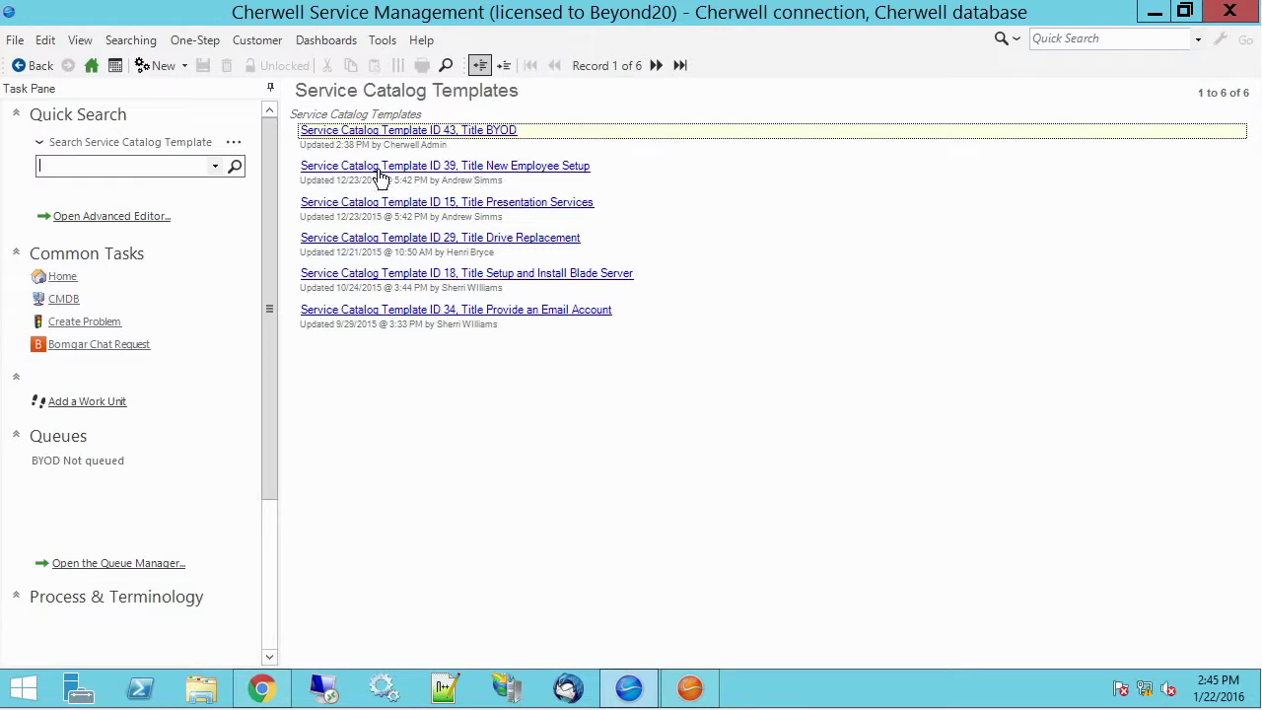
- Open the New Employee Setup template and examine its title, descriptions and classification
{"action": "left_click", "coordinate": [568, 168]}
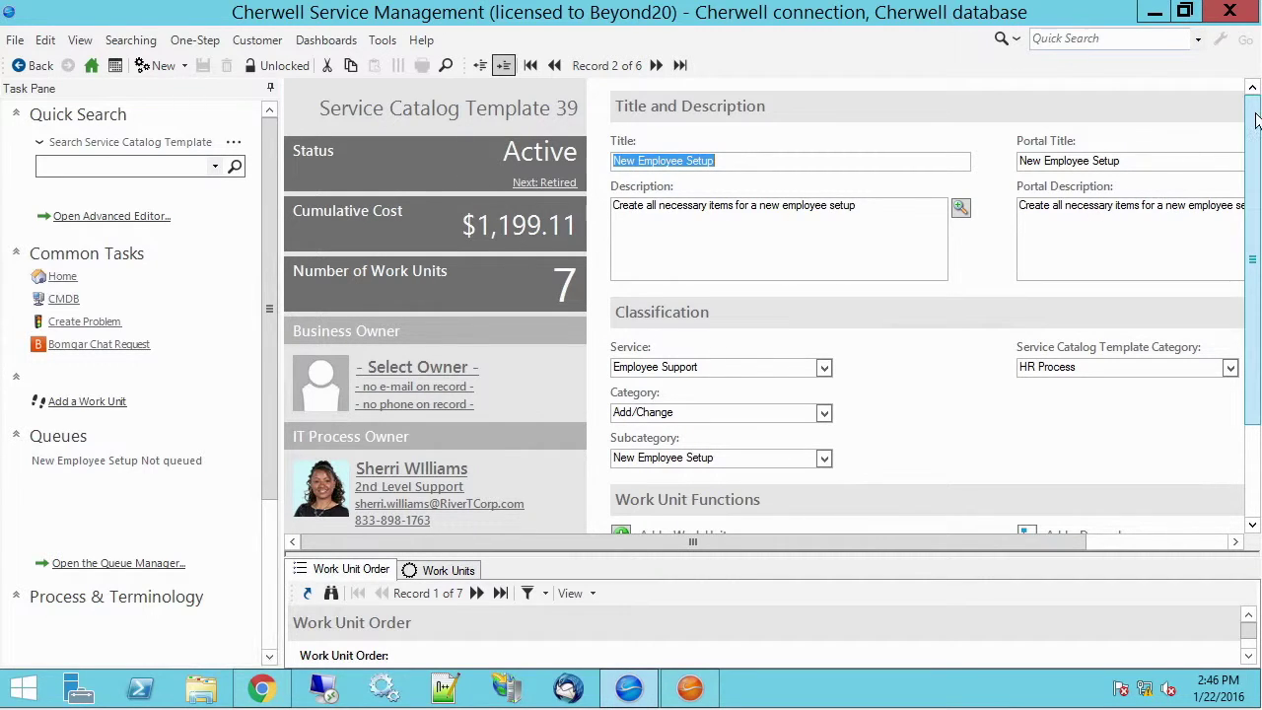
{"action": "left_click_drag", "start_coordinate": [1255, 116], "coordinate": [1255, 141]}
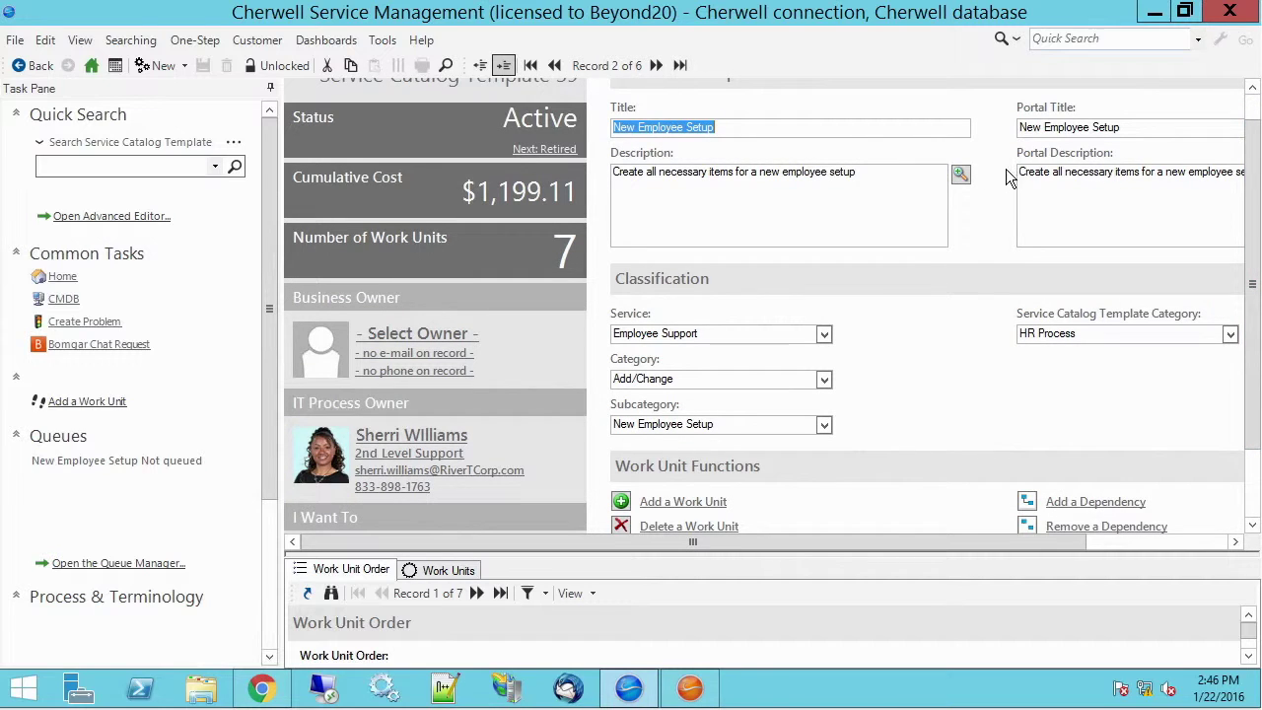
{"action": "left_click_drag", "start_coordinate": [1008, 541], "coordinate": [1105, 541]}
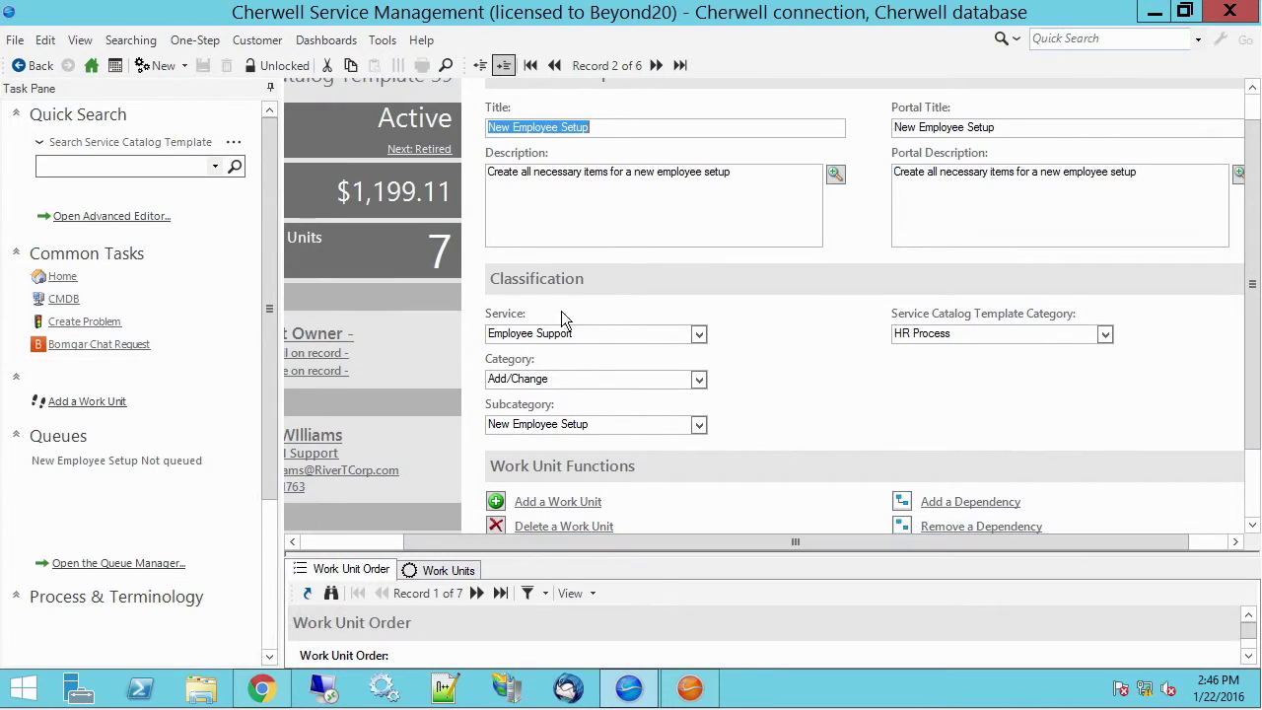
- Check the available Service Catalog Template Category options, keep HR Process, and narrow the task pane to give the template form more room
{"action": "left_click", "coordinate": [1105, 333]}
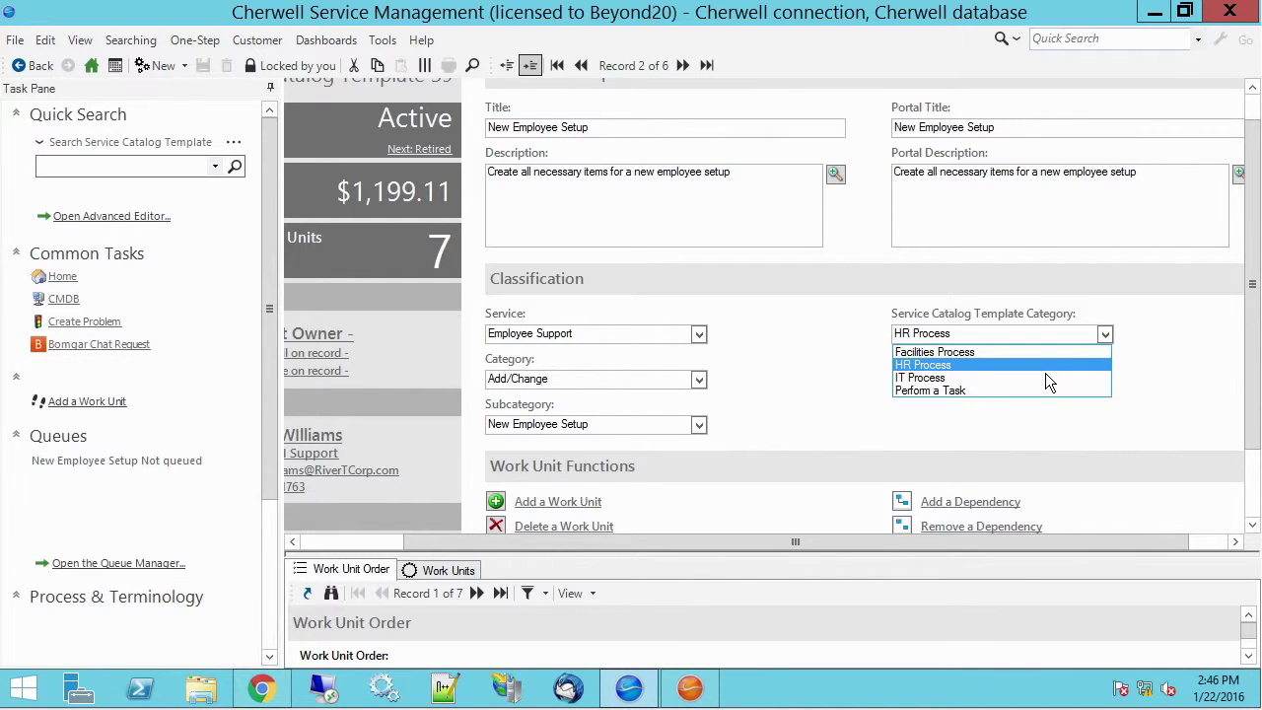
{"action": "left_click", "coordinate": [1135, 357]}
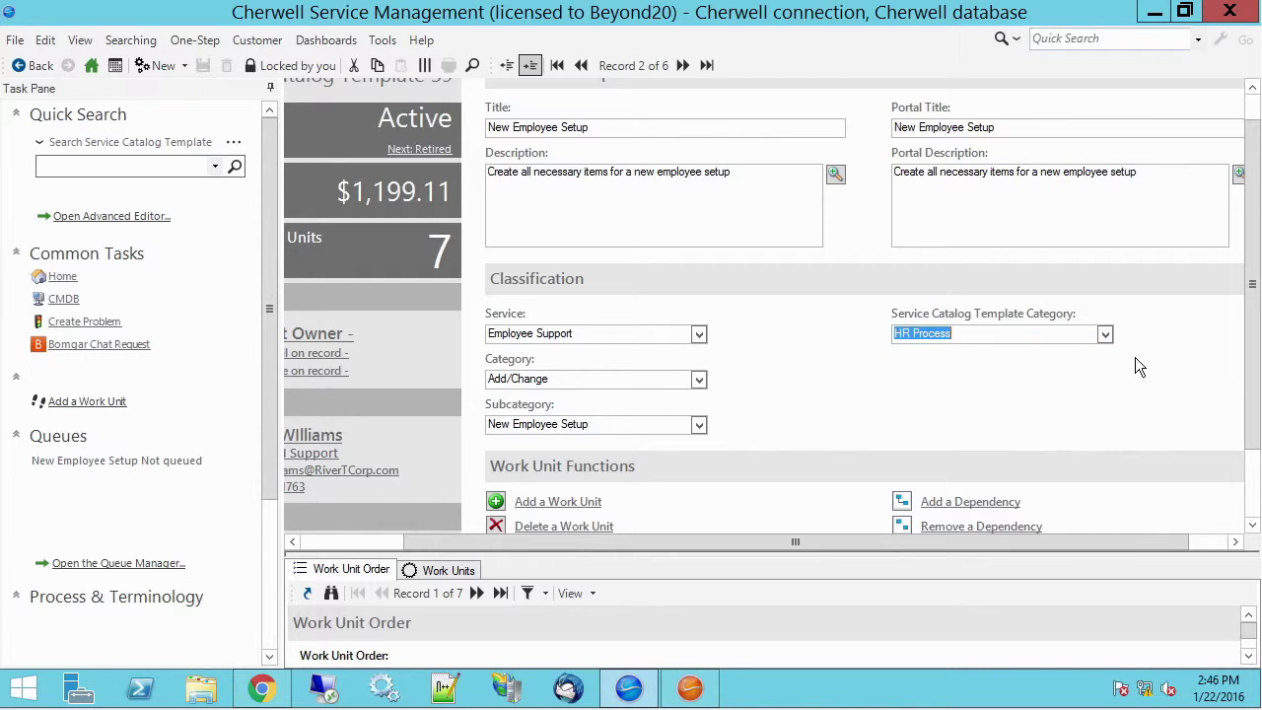
{"action": "left_click_drag", "start_coordinate": [1253, 309], "coordinate": [1252, 360]}
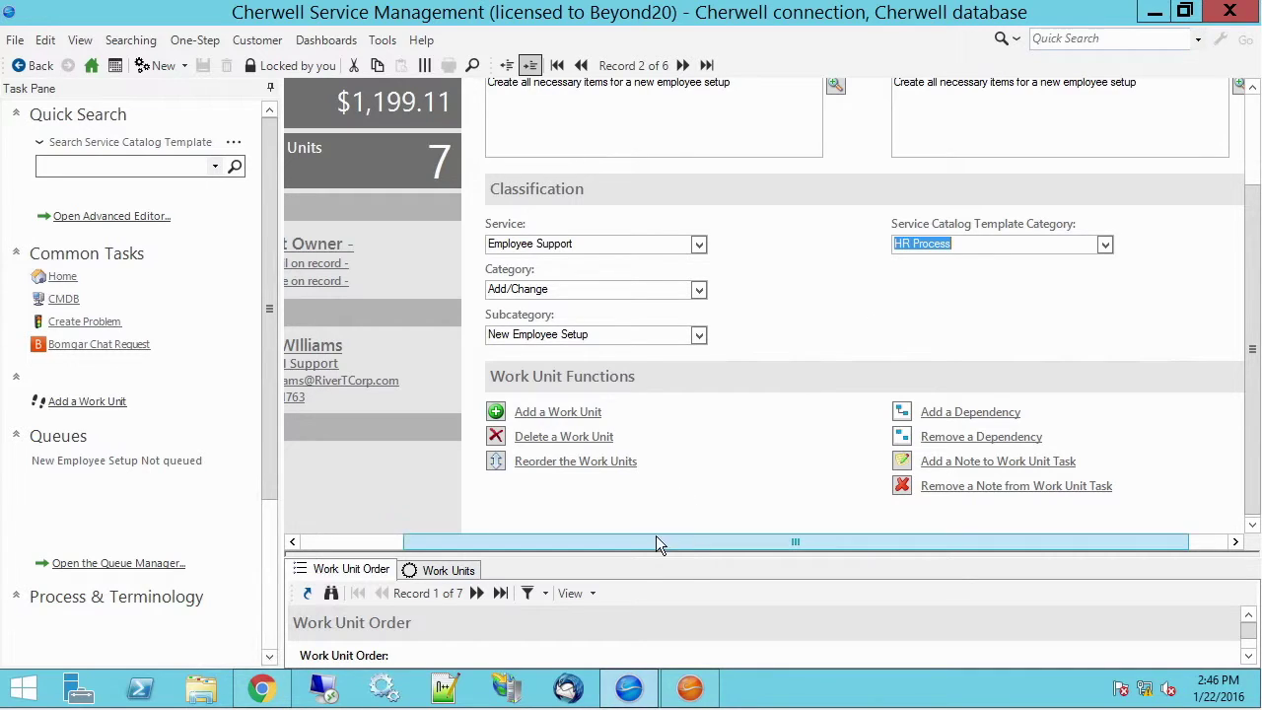
{"action": "left_click_drag", "start_coordinate": [277, 450], "coordinate": [175, 456]}
{"action": "left_click", "coordinate": [243, 544]}
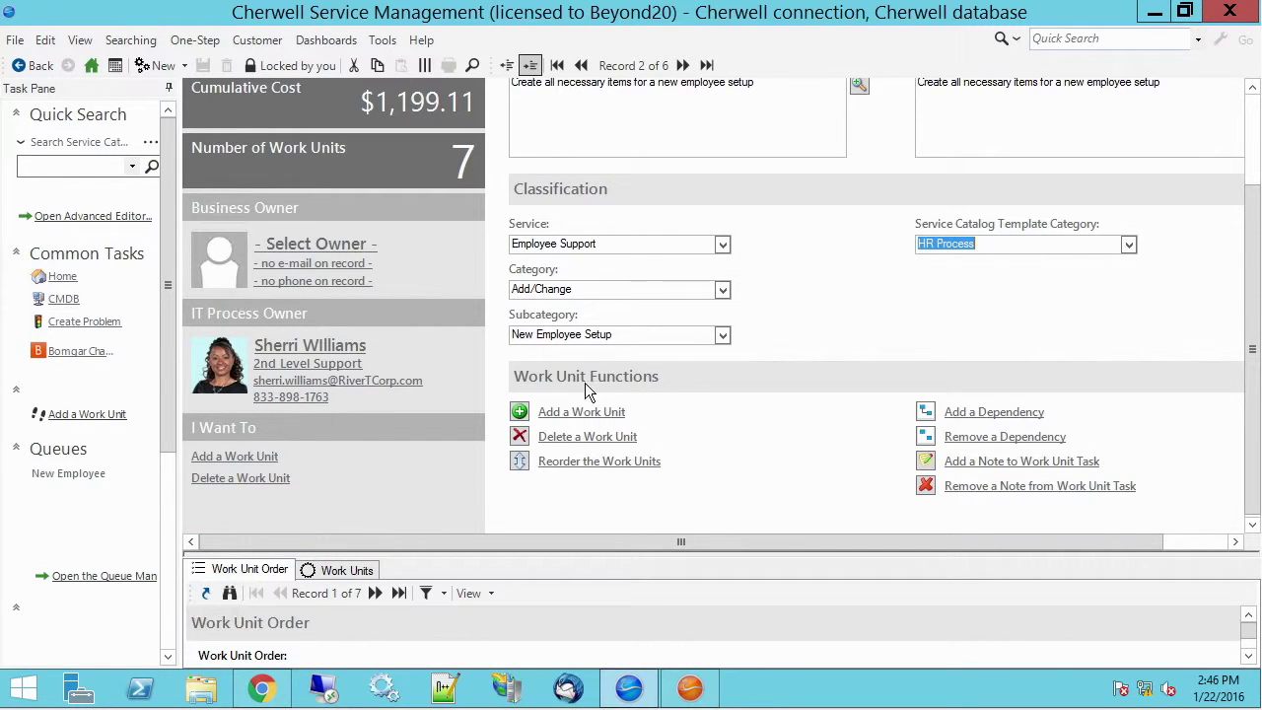
- Enlarge the pane below the template form and examine each entry in the Work Units list, from Acquire a Laptop to Create AD account
{"action": "left_click_drag", "start_coordinate": [272, 554], "coordinate": [284, 410]}
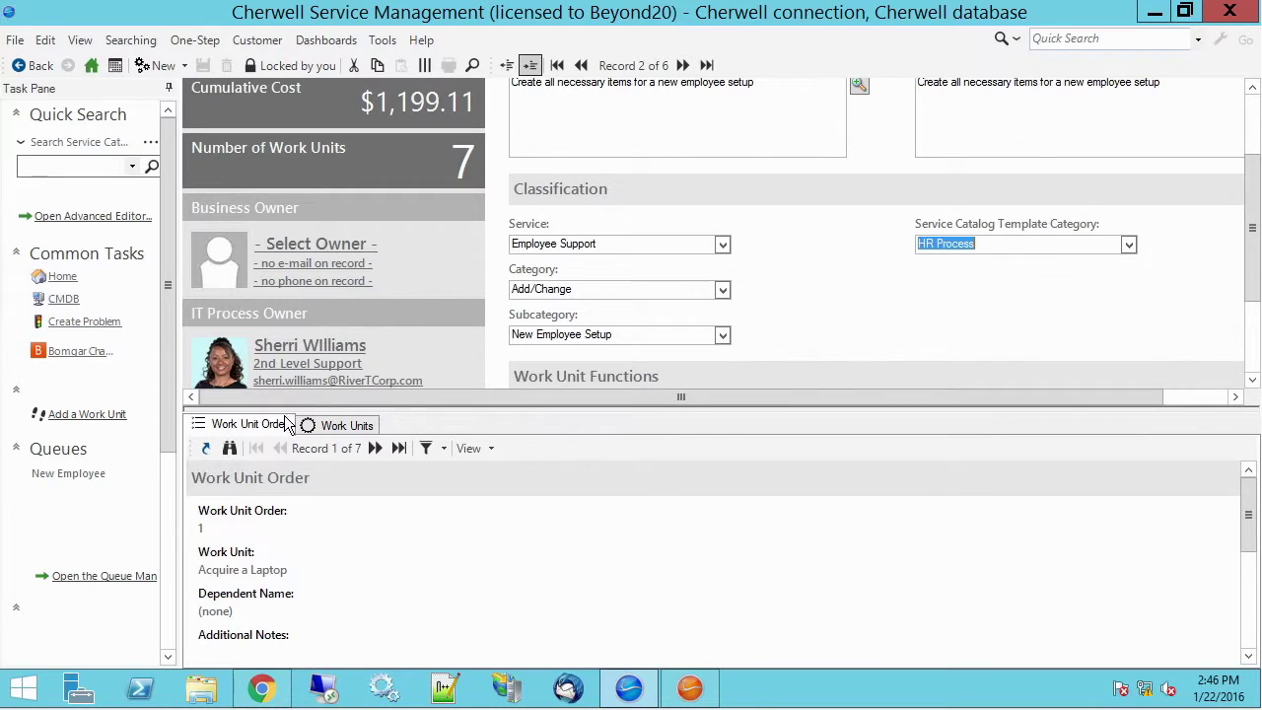
{"action": "left_click", "coordinate": [314, 431]}
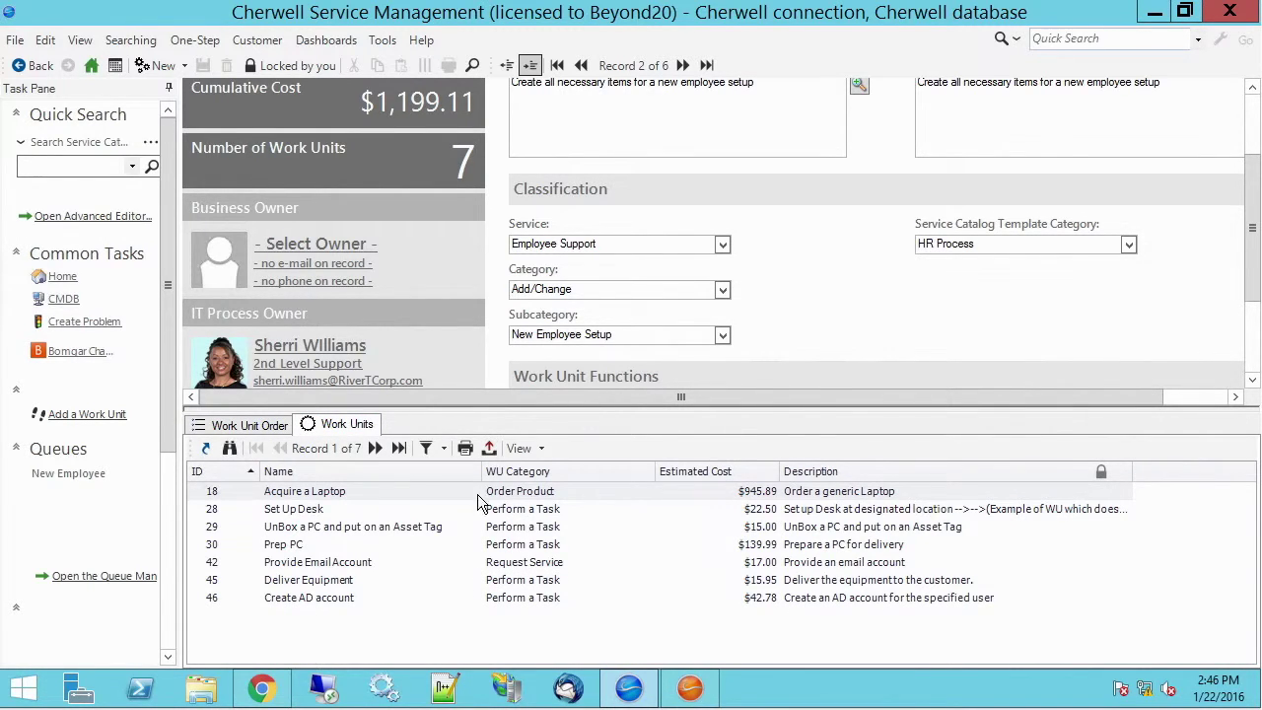
{"action": "left_click", "coordinate": [329, 512]}
{"action": "left_click", "coordinate": [405, 491]}
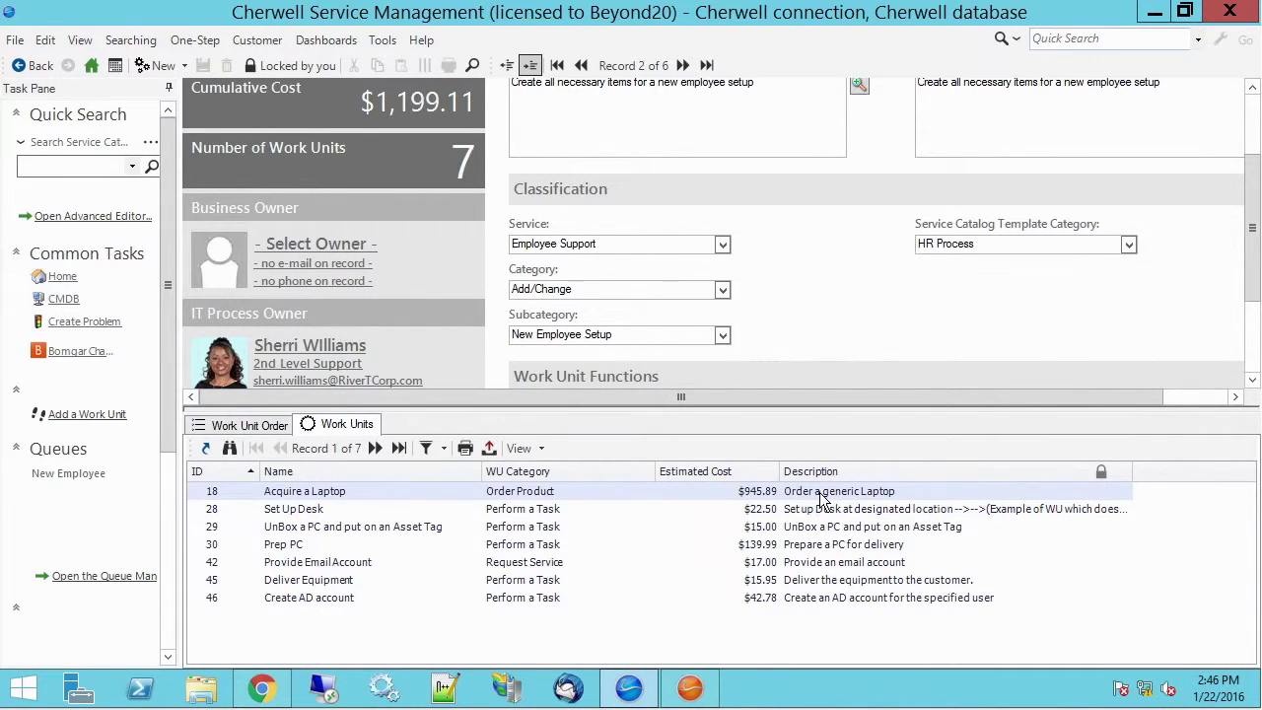
{"action": "left_click", "coordinate": [324, 512]}
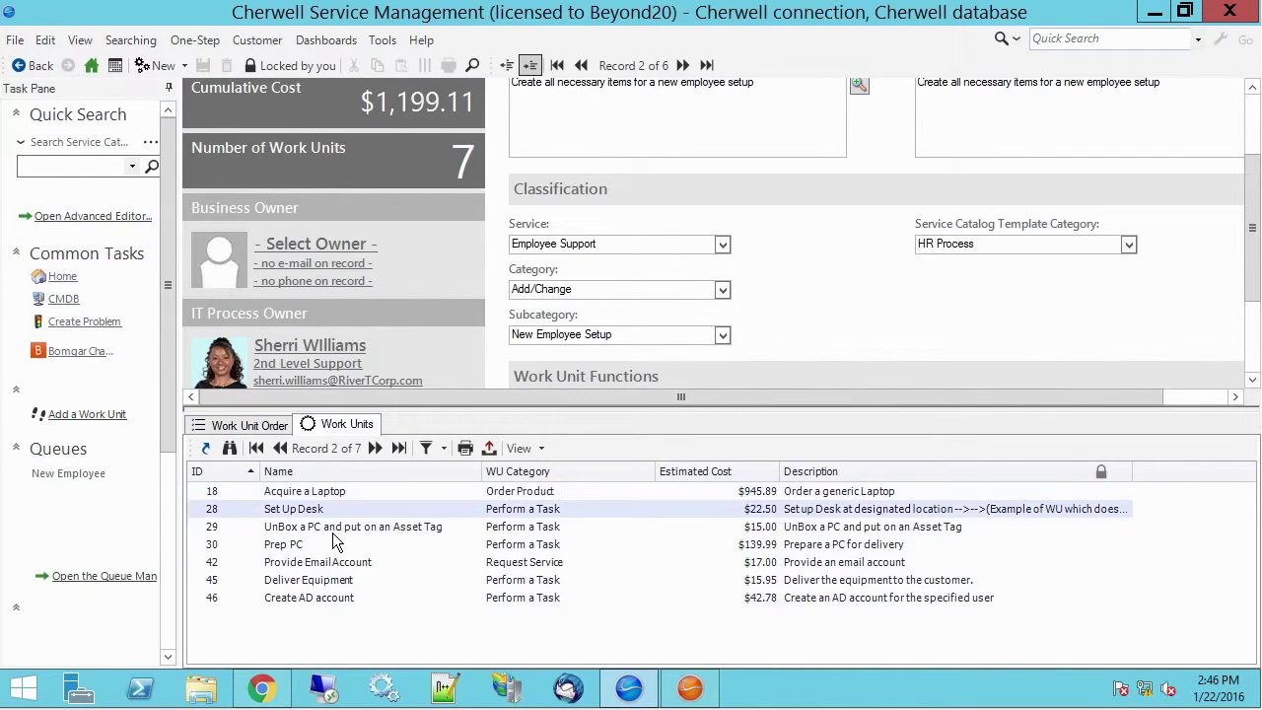
{"action": "left_click", "coordinate": [333, 529]}
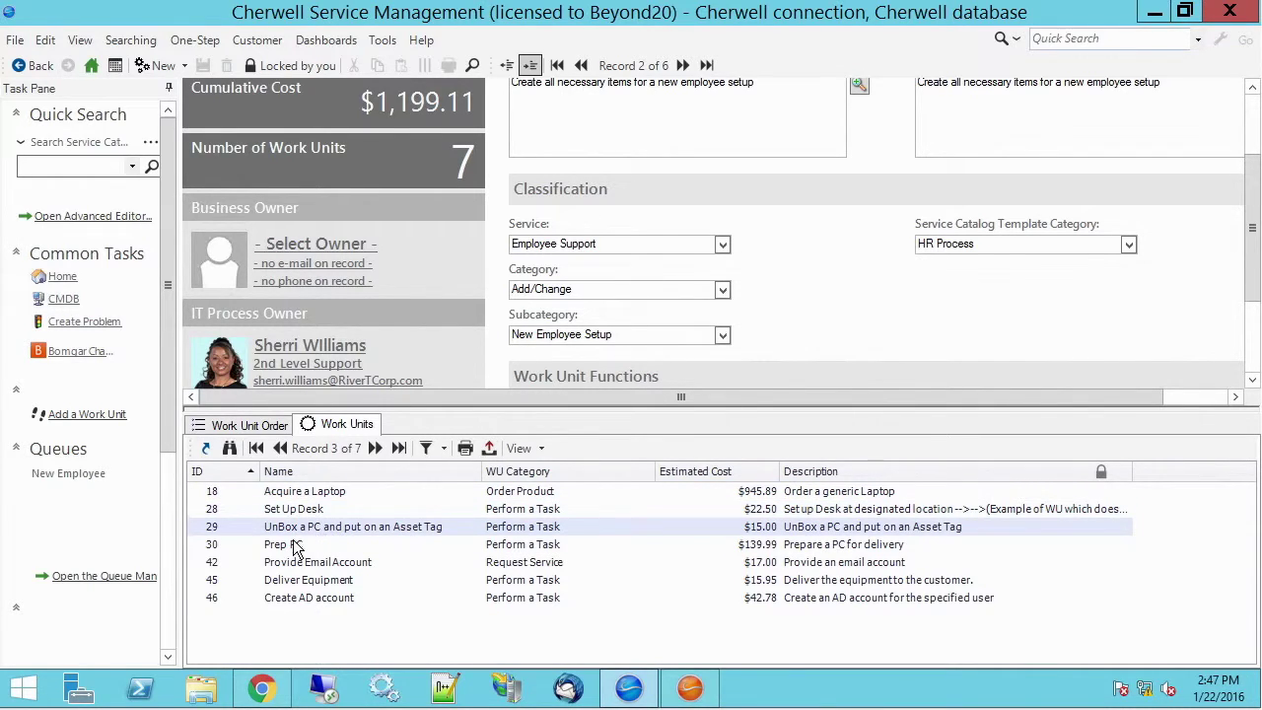
{"action": "left_click", "coordinate": [296, 544]}
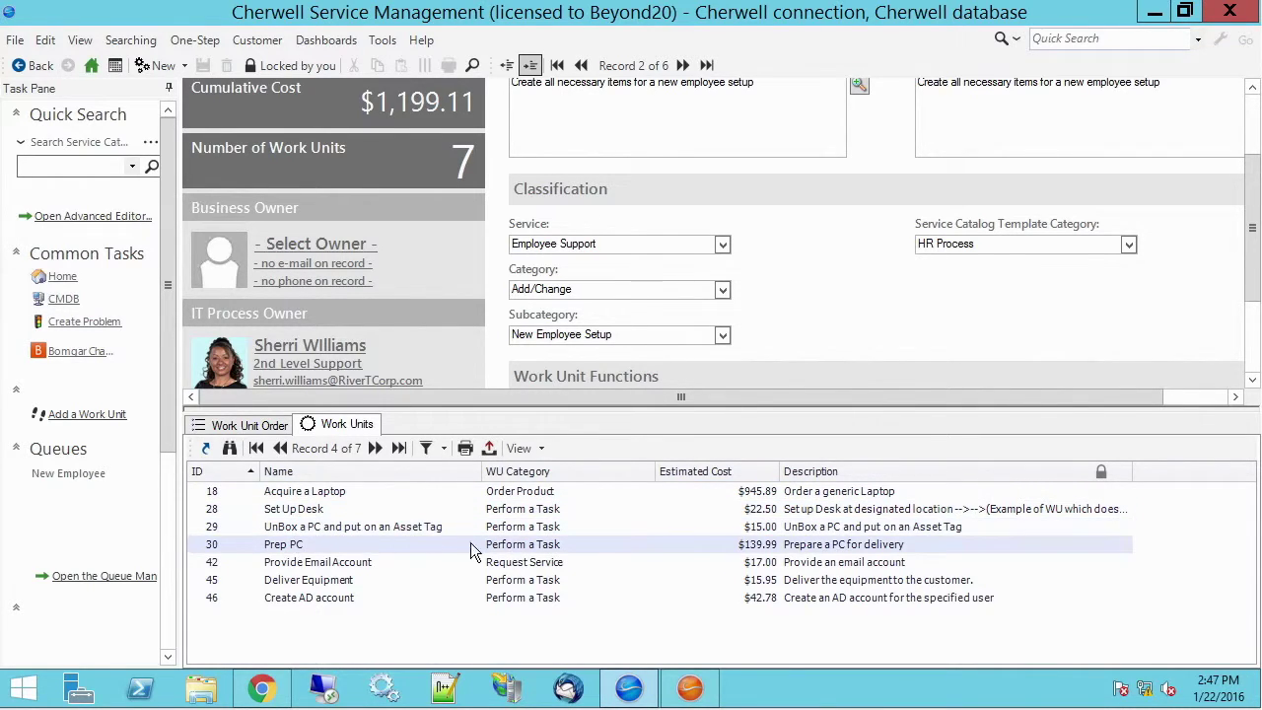
{"action": "left_click", "coordinate": [317, 566]}
{"action": "left_click", "coordinate": [341, 585]}
{"action": "left_click", "coordinate": [418, 599]}
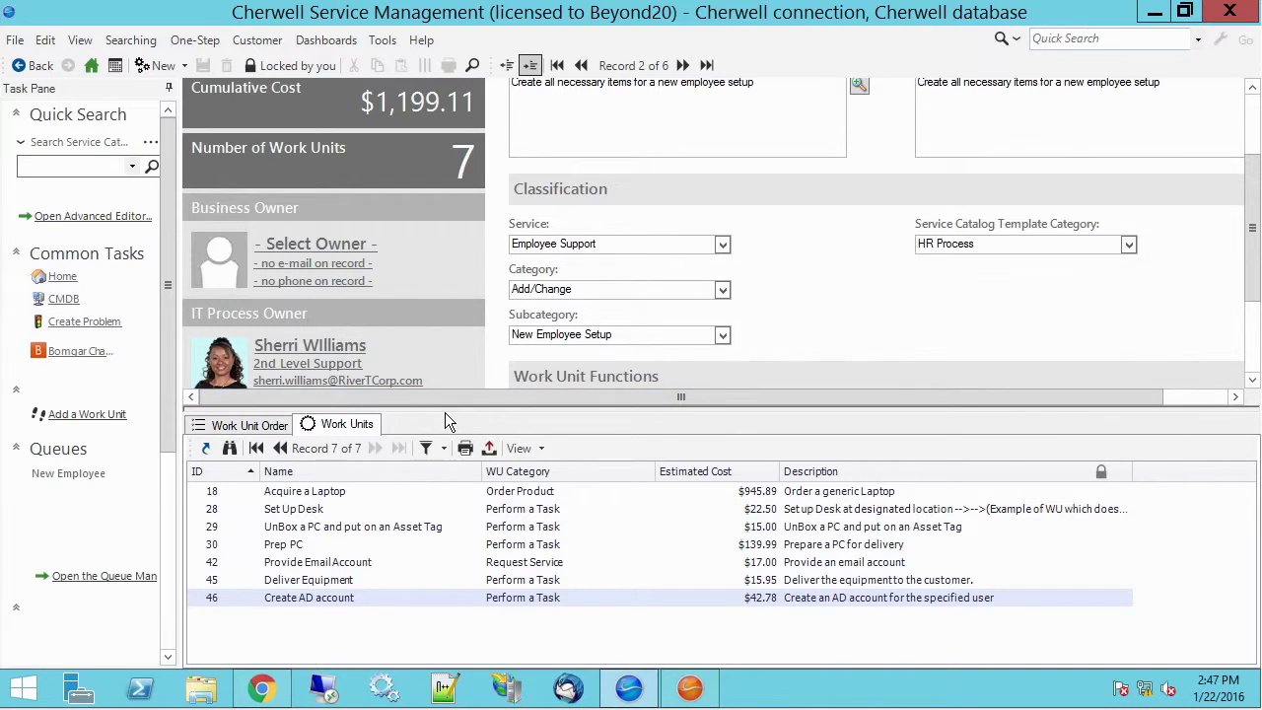
- Display the template's work unit order as a grid, and open the full record of the Acquire a Laptop work unit
{"action": "left_click", "coordinate": [243, 426]}
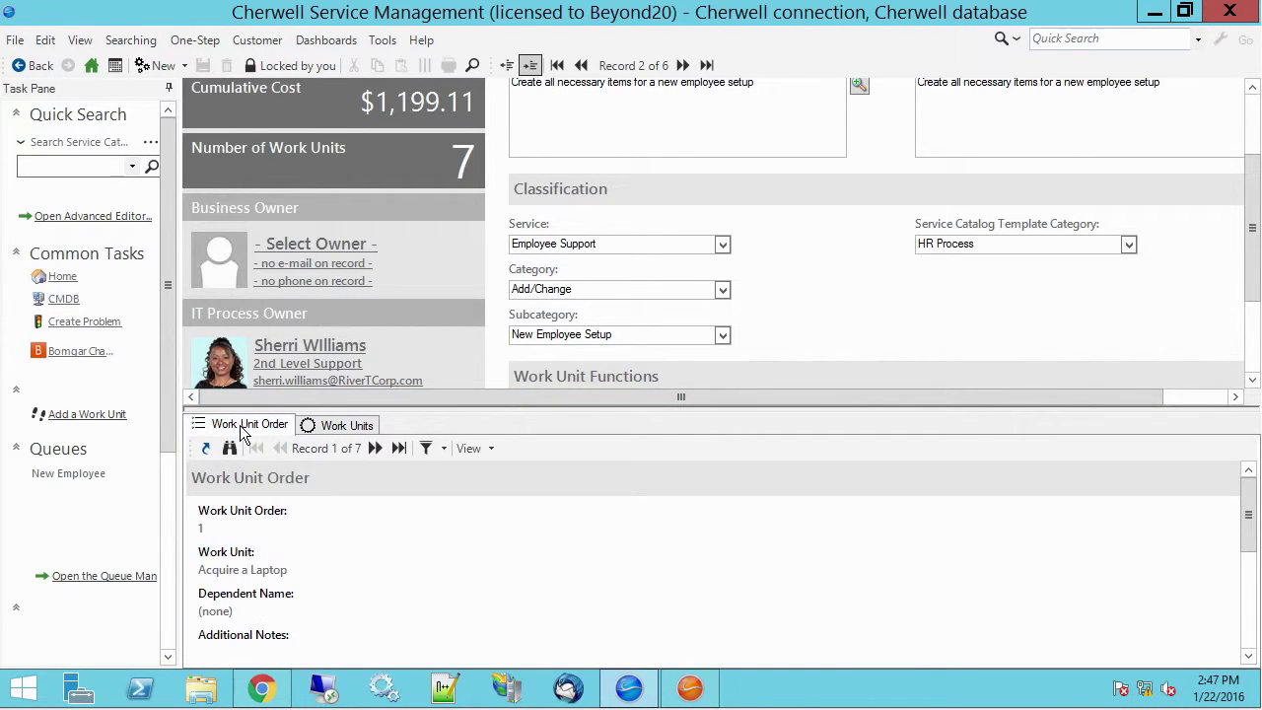
{"action": "left_click", "coordinate": [482, 447]}
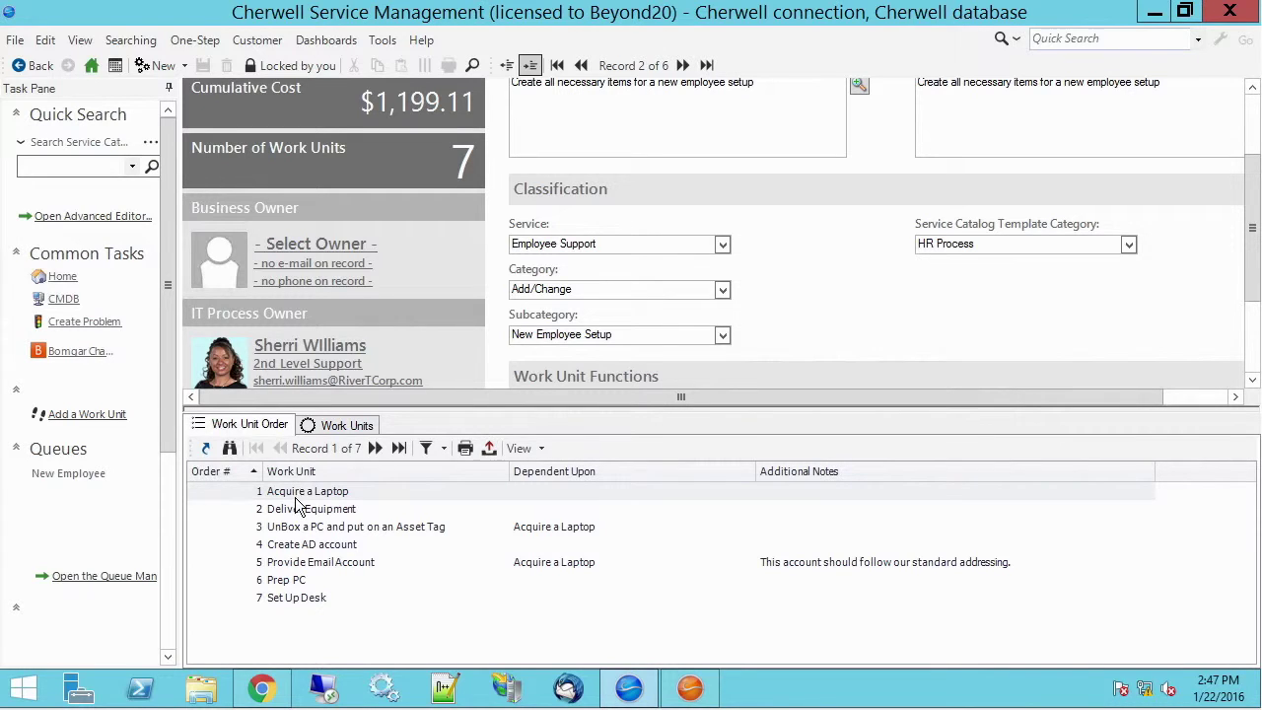
{"action": "left_click", "coordinate": [347, 425]}
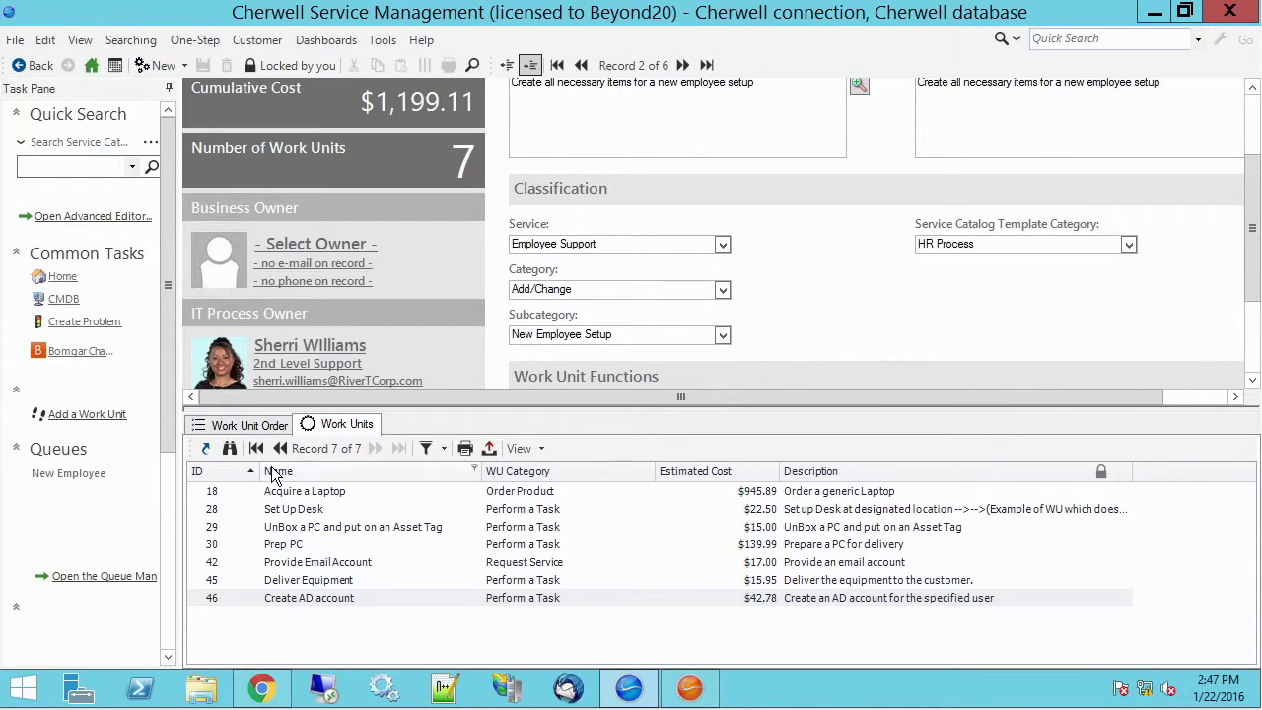
{"action": "double_click", "coordinate": [281, 491]}
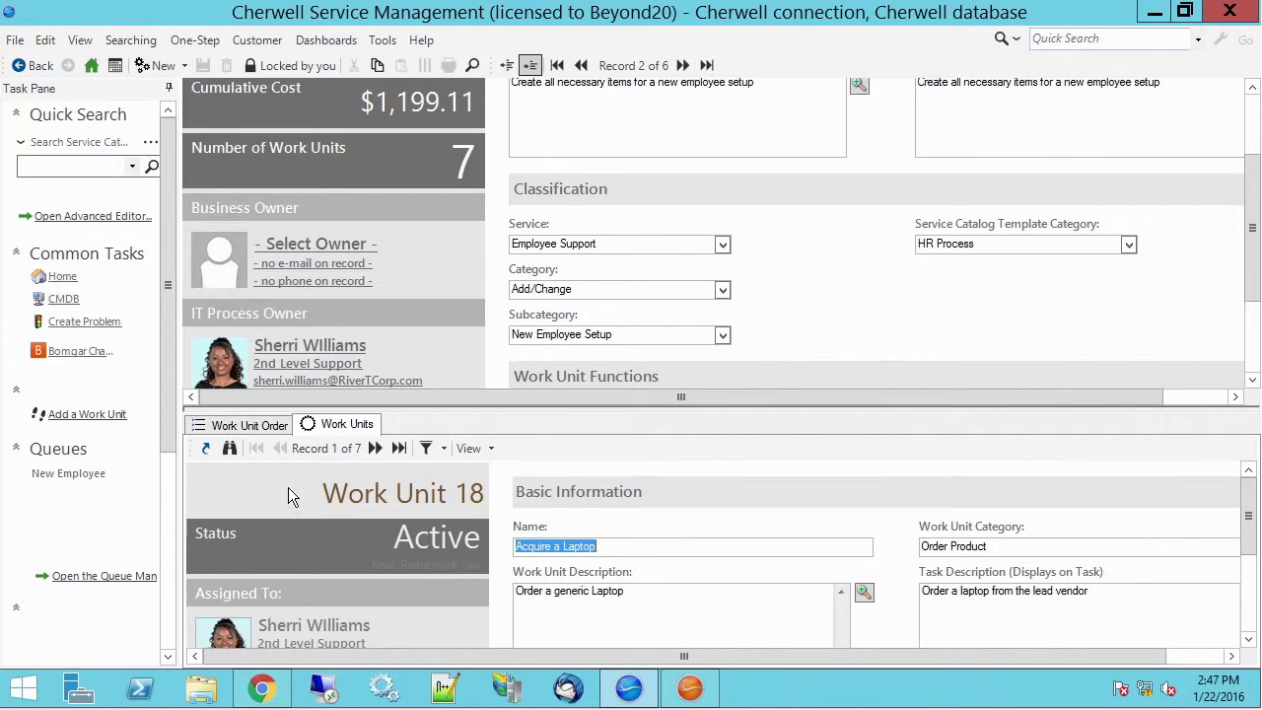
{"action": "left_click", "coordinate": [202, 448]}
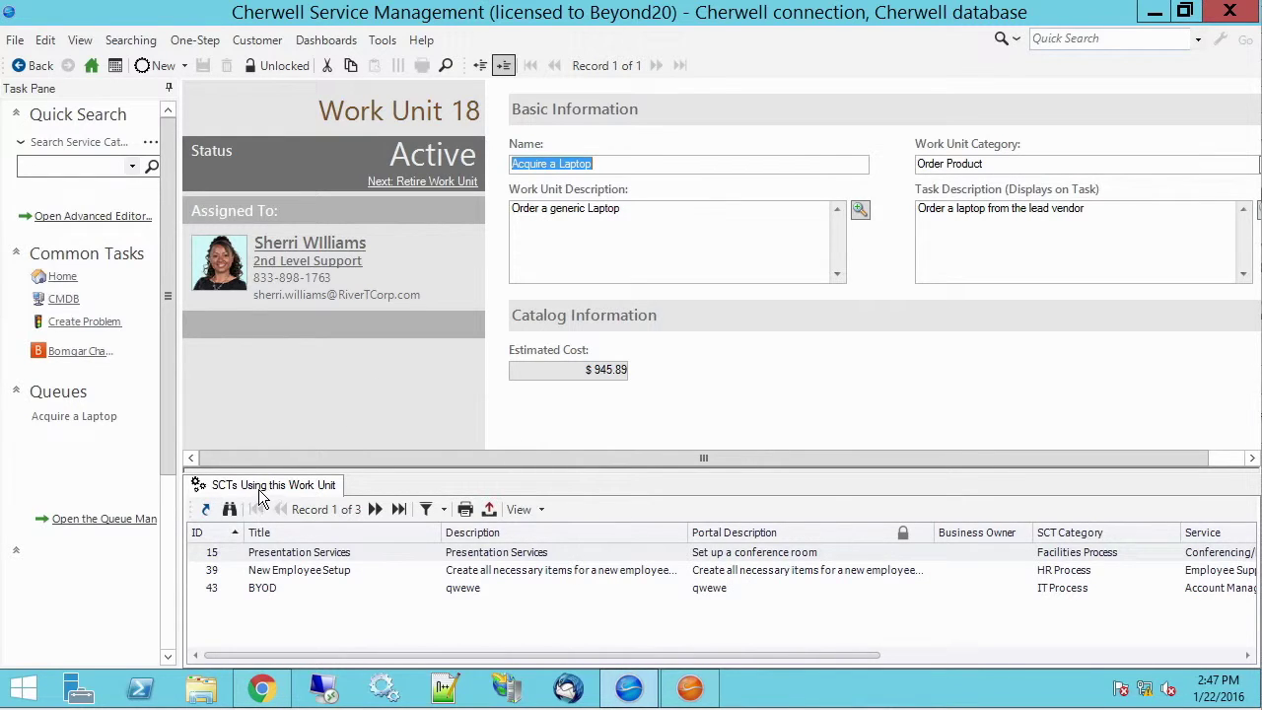
- Examine which service catalog templates use the Acquire a Laptop work unit, and check its estimated cost
{"action": "left_click", "coordinate": [284, 570]}
{"action": "left_click", "coordinate": [281, 587]}
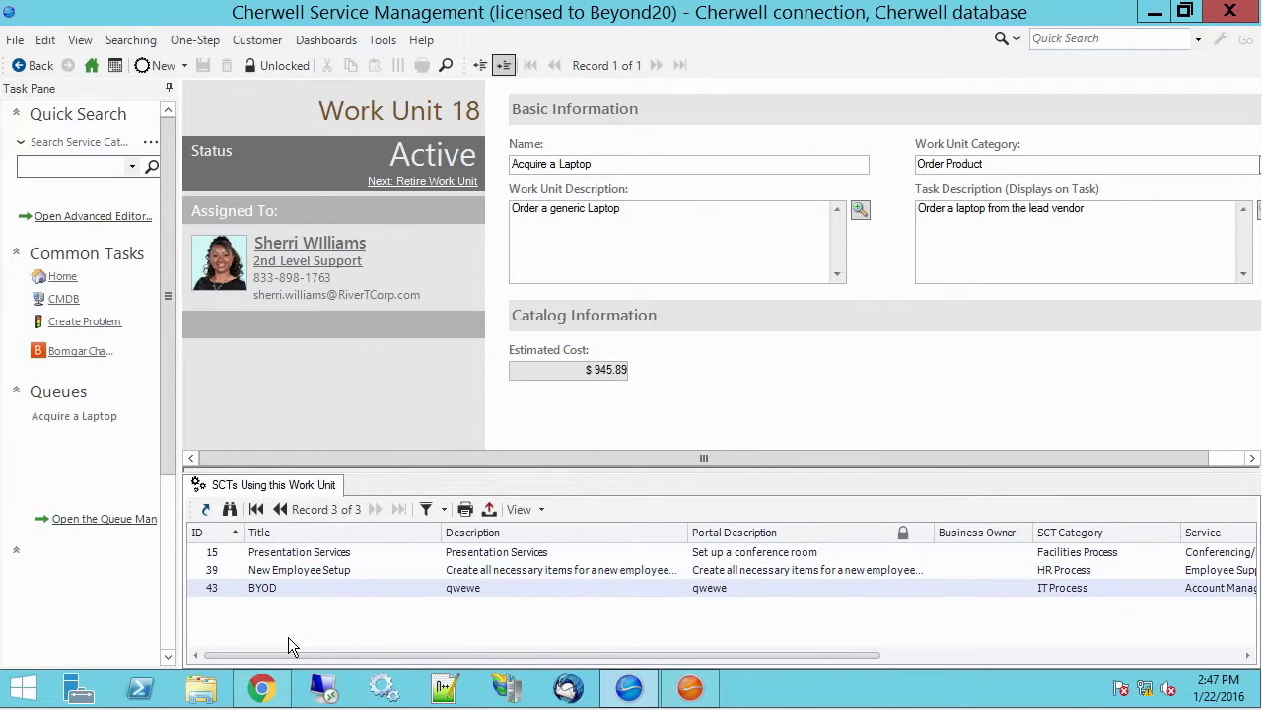
{"action": "left_click", "coordinate": [292, 558]}
{"action": "left_click", "coordinate": [291, 572]}
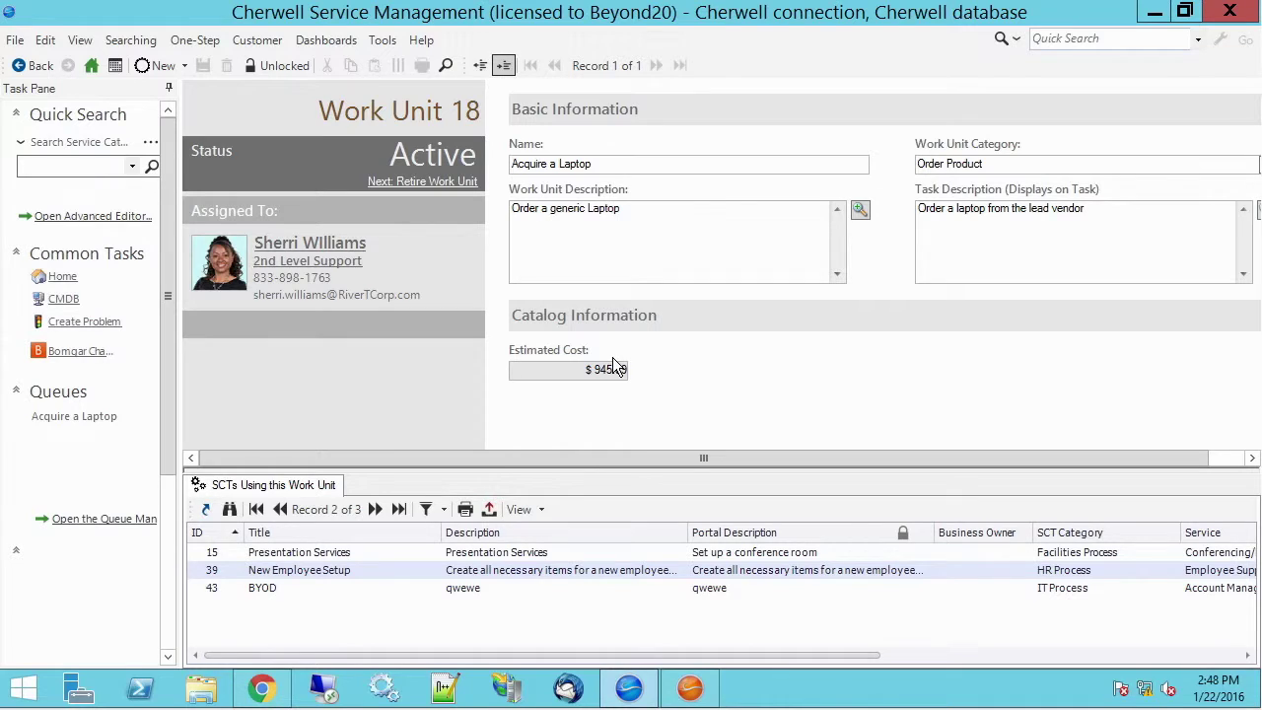
{"action": "mouse_move", "coordinate": [606, 375]}
- Open the Presentation Services template and examine its classification, work units and work unit order in an enlarged lower pane
{"action": "left_click", "coordinate": [259, 553]}
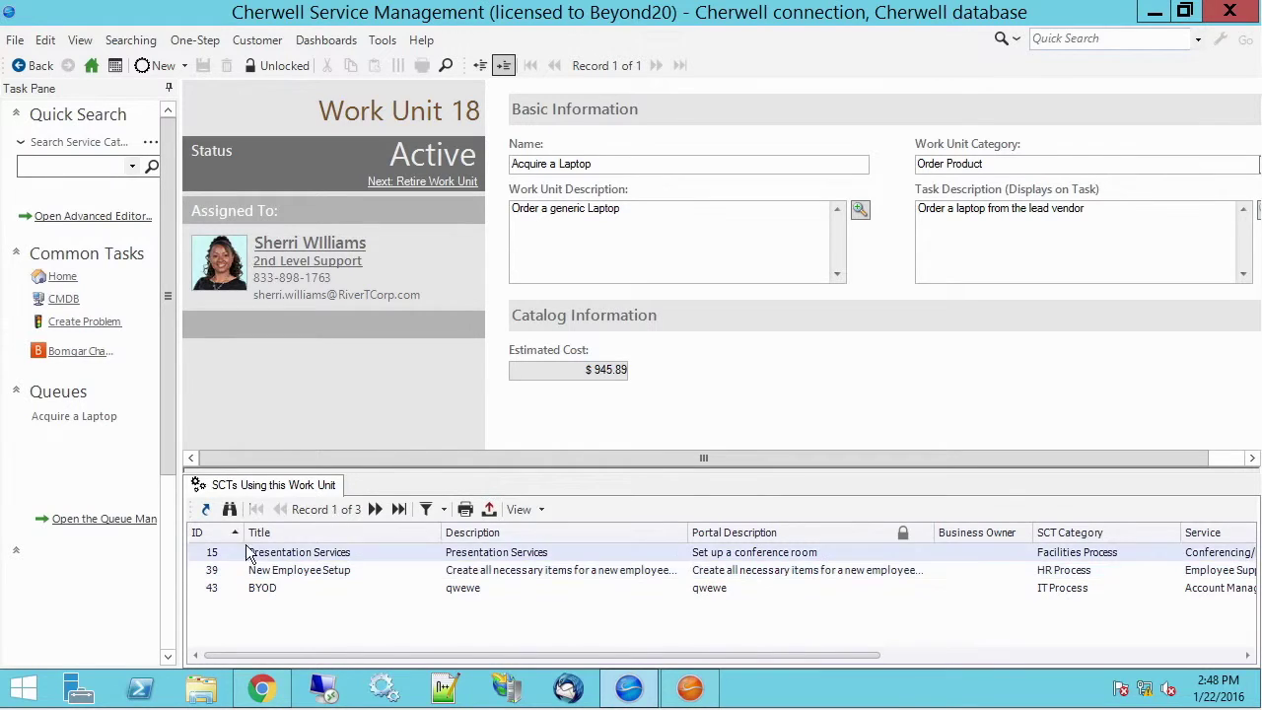
{"action": "left_click", "coordinate": [204, 510]}
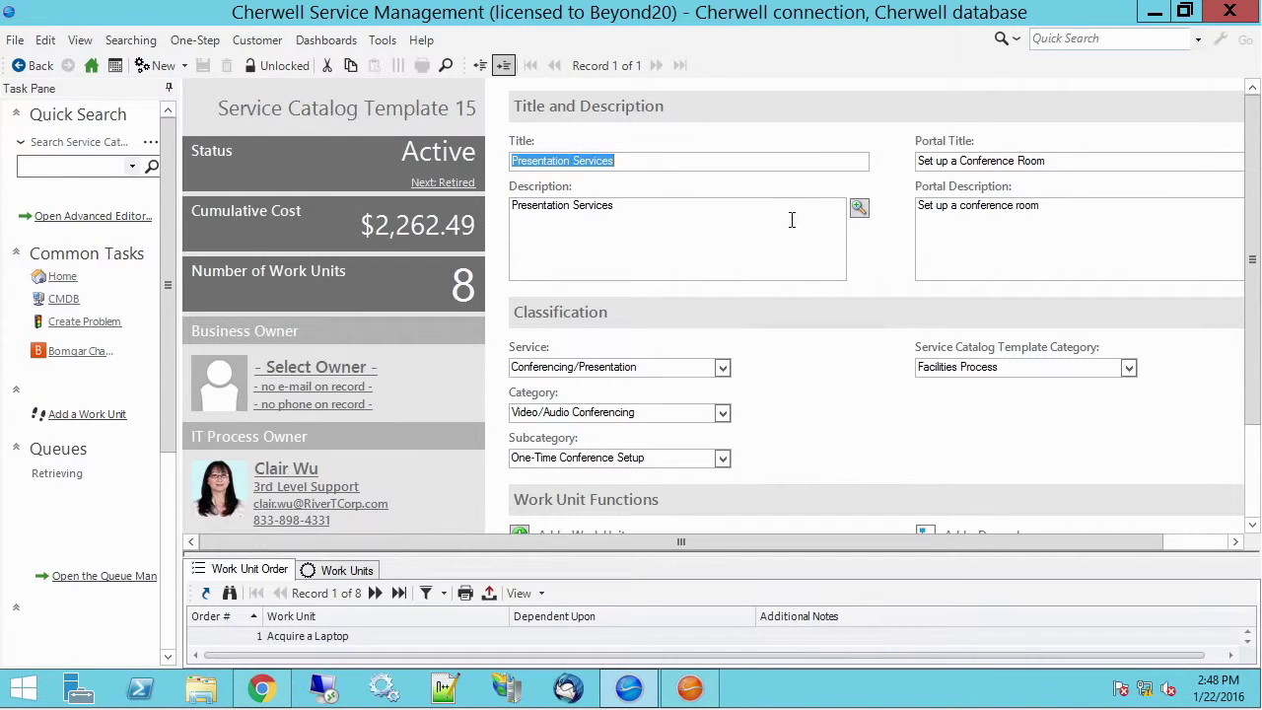
{"action": "scroll", "coordinate": [829, 308], "scroll_direction": "down", "scroll_amount": 1}
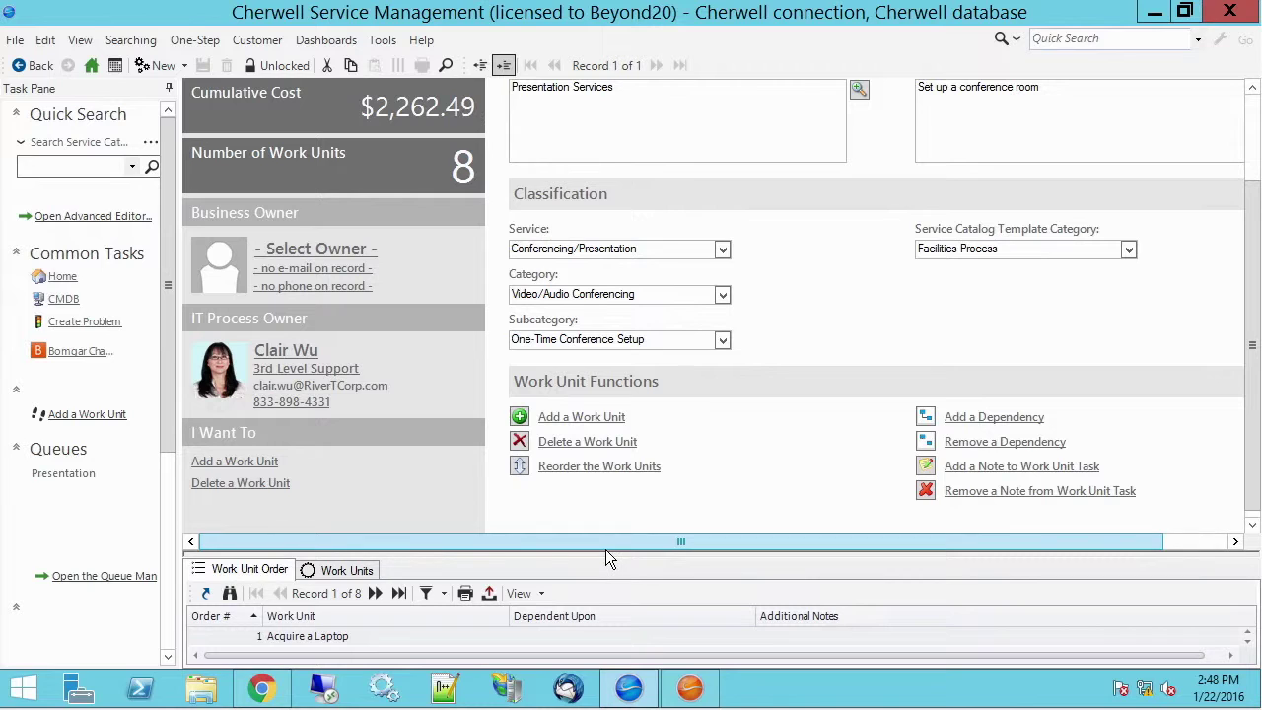
{"action": "left_click_drag", "start_coordinate": [603, 540], "coordinate": [606, 504]}
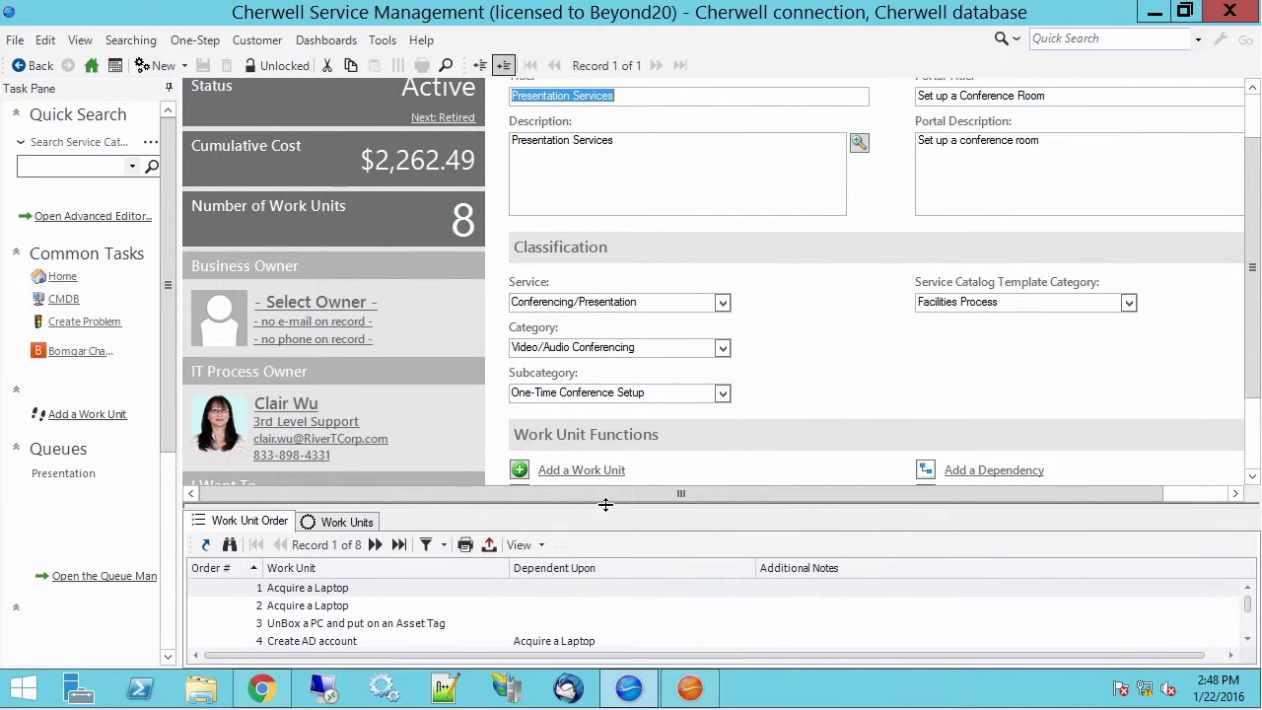
{"action": "left_click", "coordinate": [356, 522]}
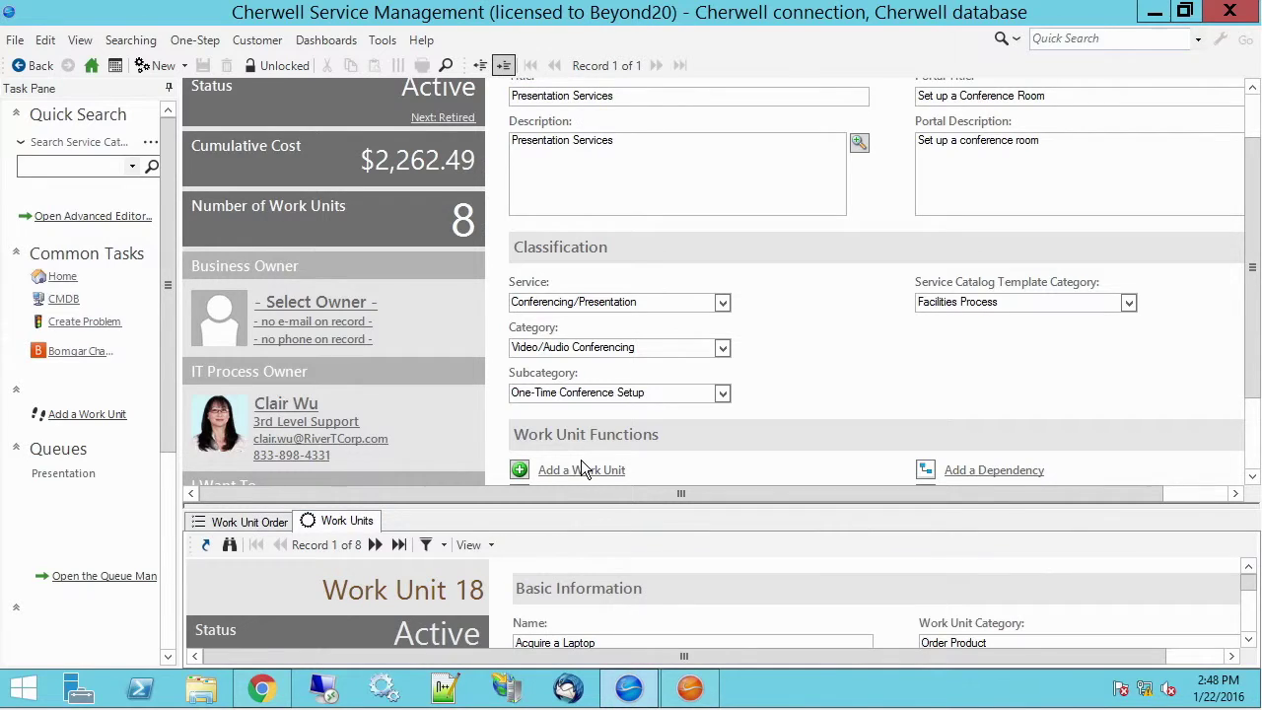
{"action": "left_click", "coordinate": [249, 523]}
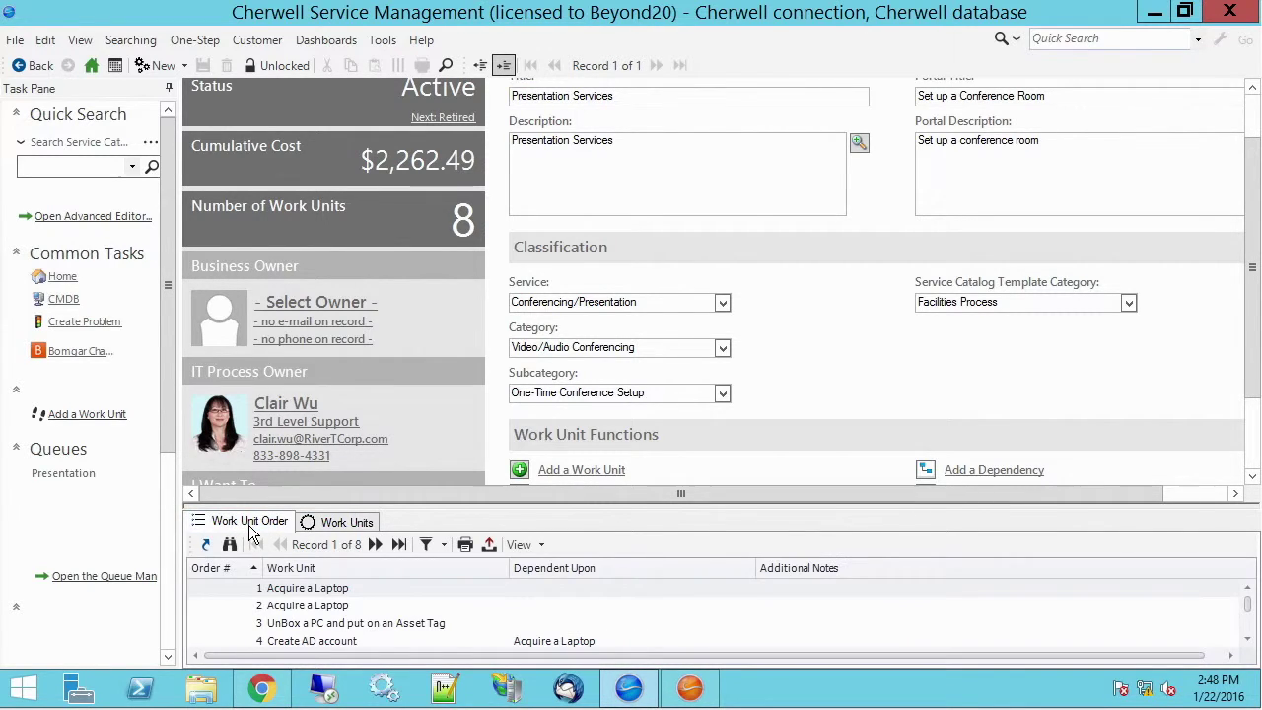